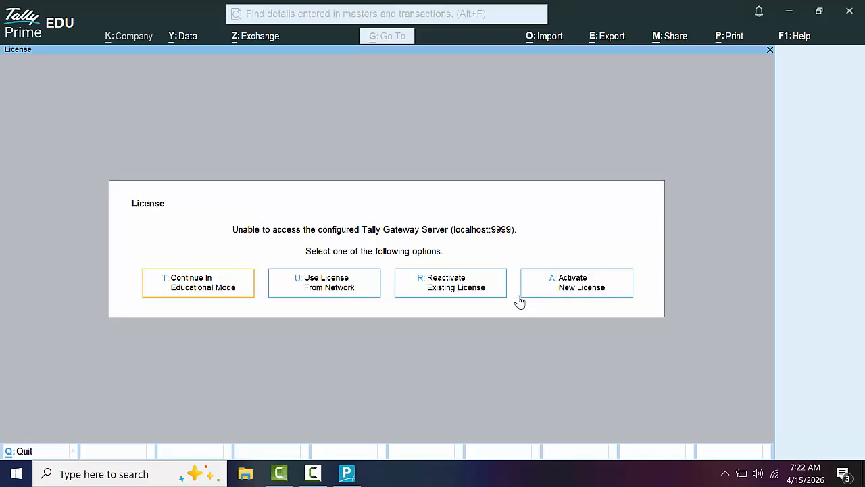
Continue in Educational Mode and open the creation form for a new company
click(223, 287)
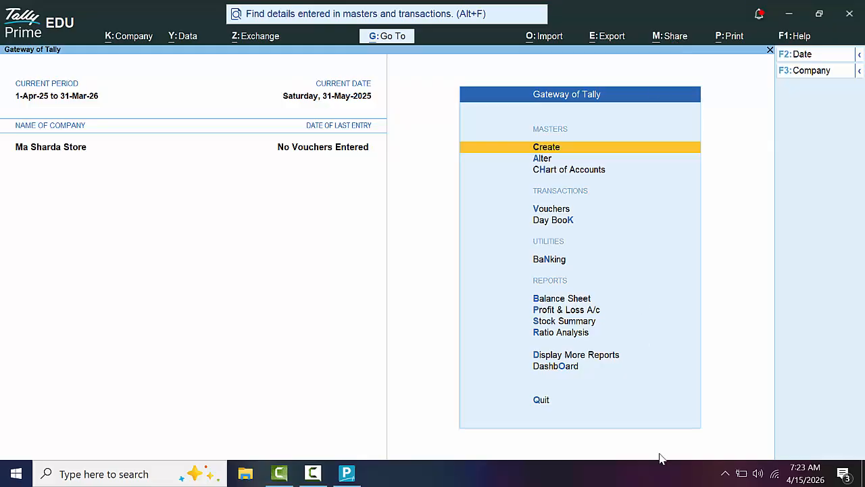
click(615, 149)
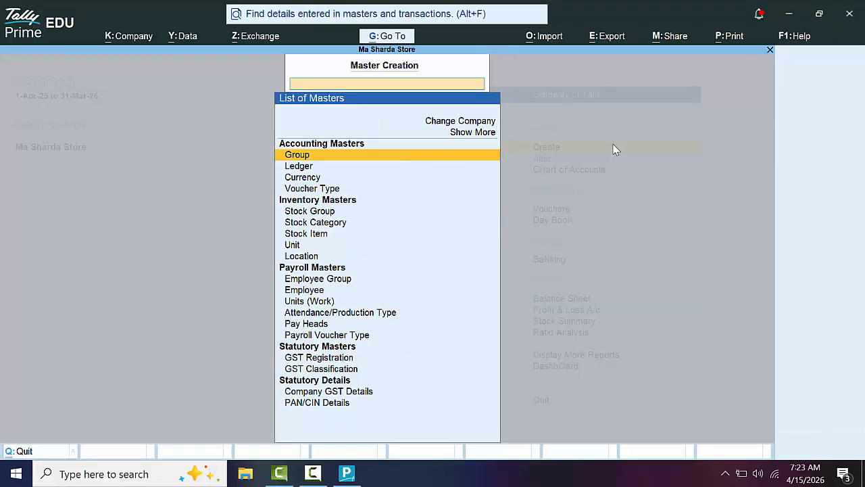
key(Escape)
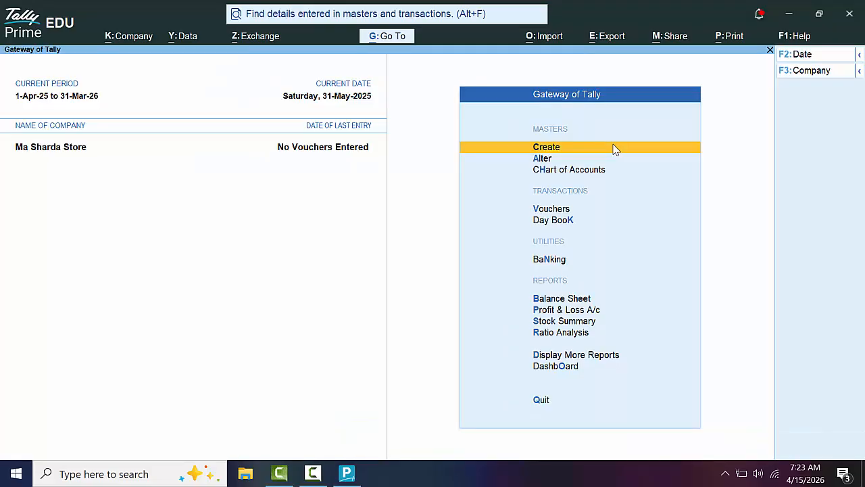
click(811, 76)
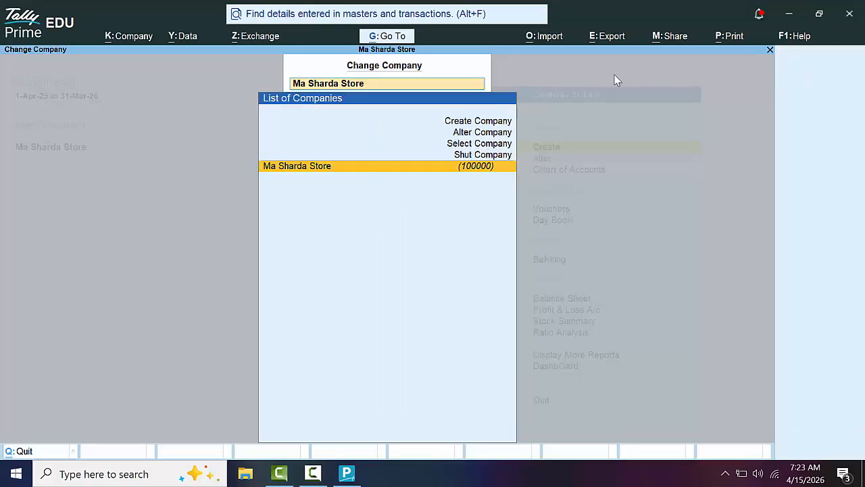
click(477, 125)
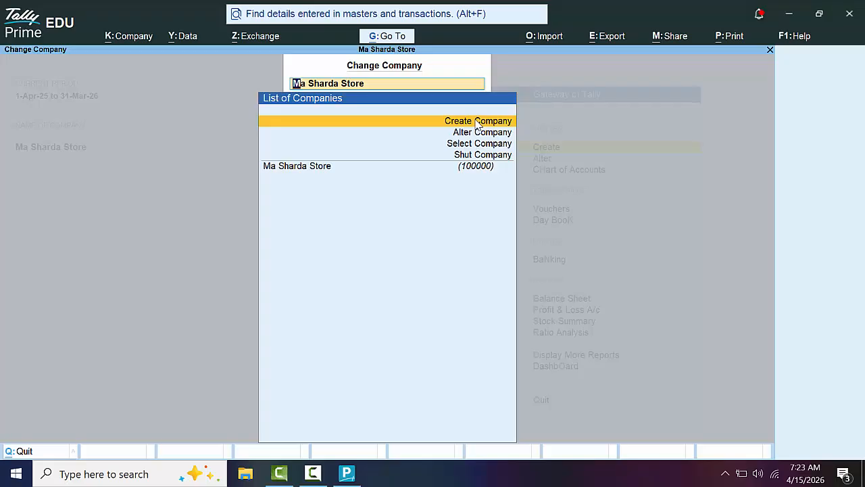
click(477, 123)
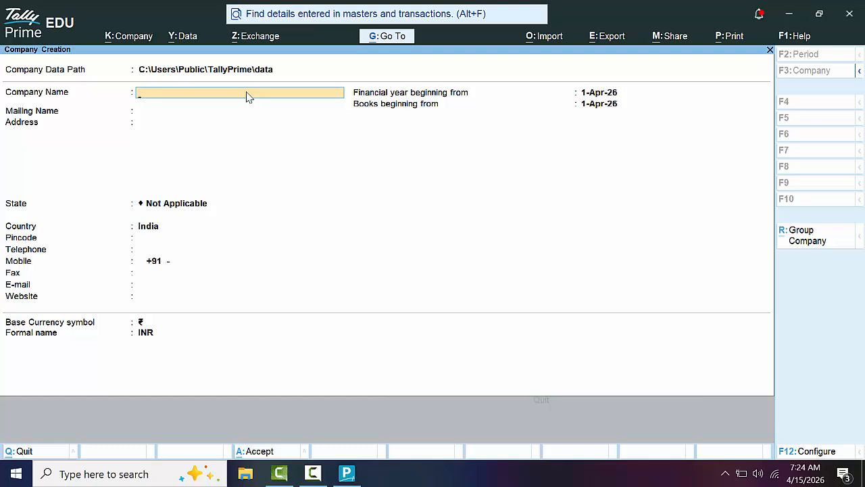
text(Date Change)
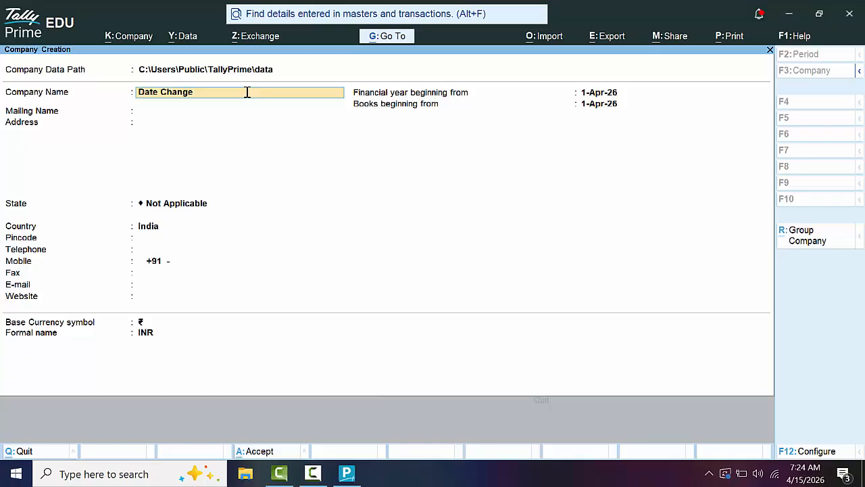
key(BackSpace)
key(BackSpace)
key(BackSpace)
key(BackSpace)
key(BackSpace)
key(BackSpace)
key(BackSpace)
key(BackSpace)
key(BackSpace)
key(BackSpace)
key(BackSpace)
key(BackSpace)
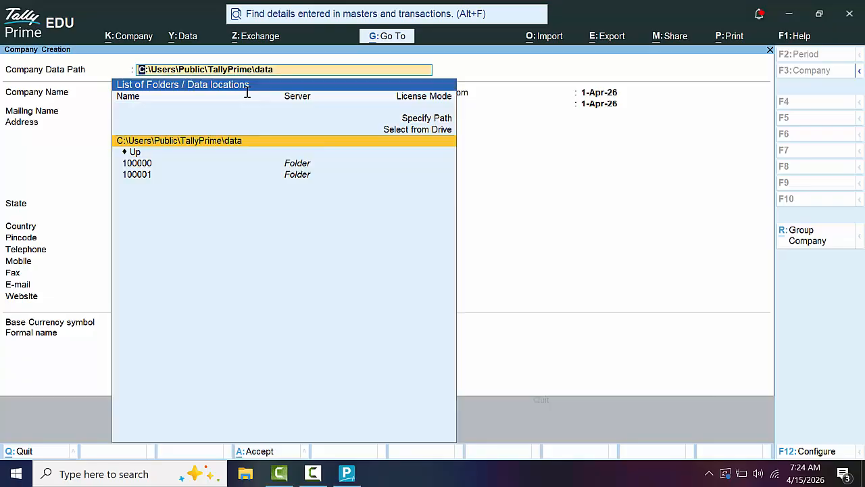
key(Escape)
key(Escape)
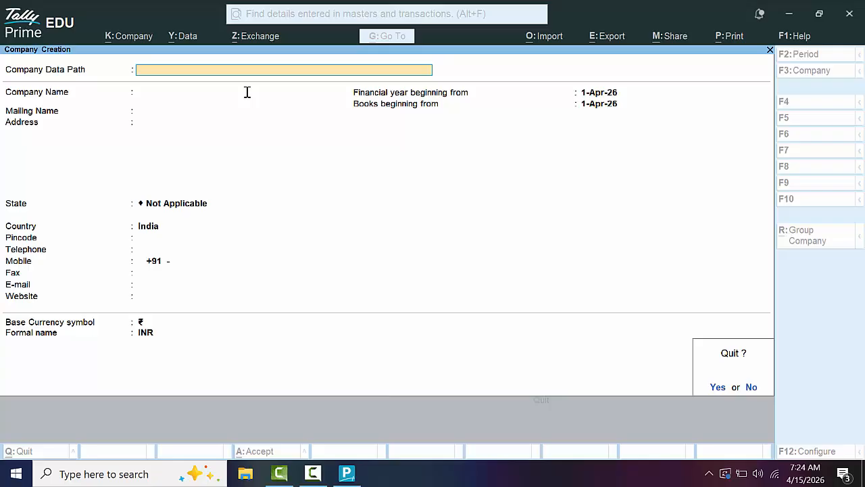
key(n)
key(Return)
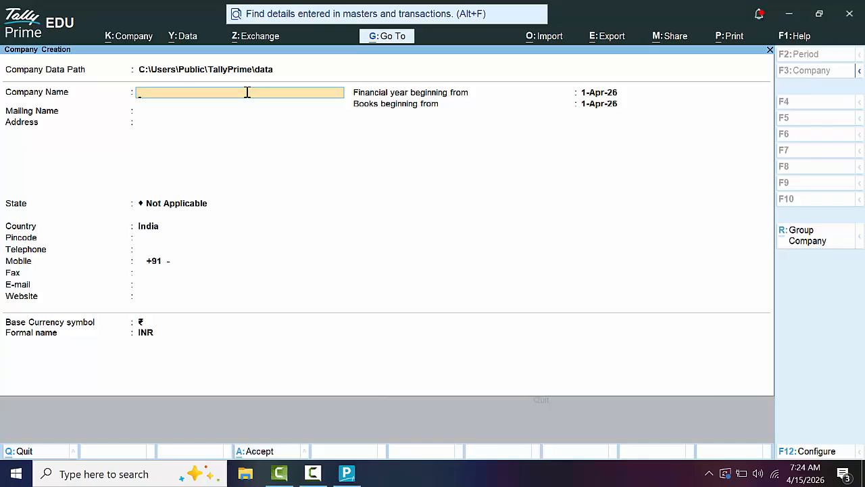
key(Return)
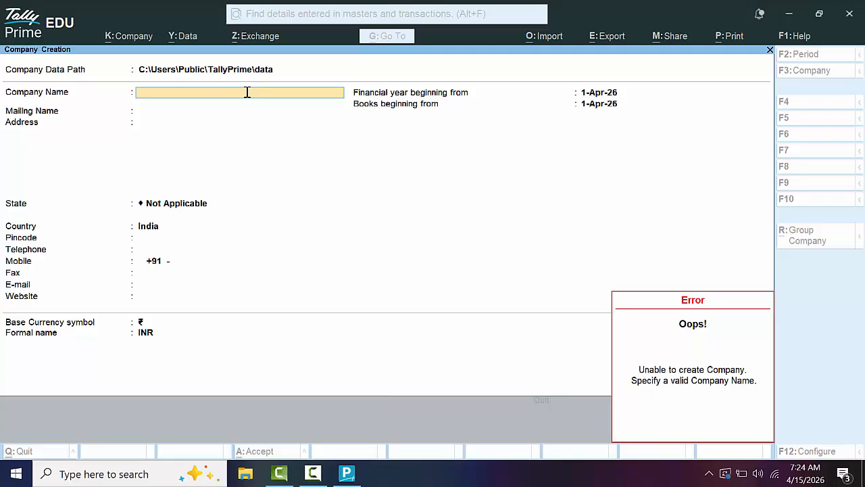
text(H)
key(BackSpace)
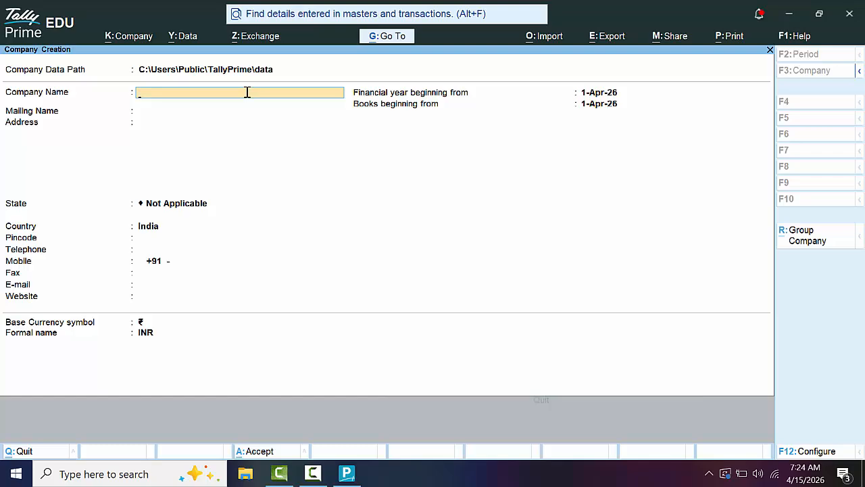
text(A)
key(BackSpace)
key(BackSpace)
text(Ind)
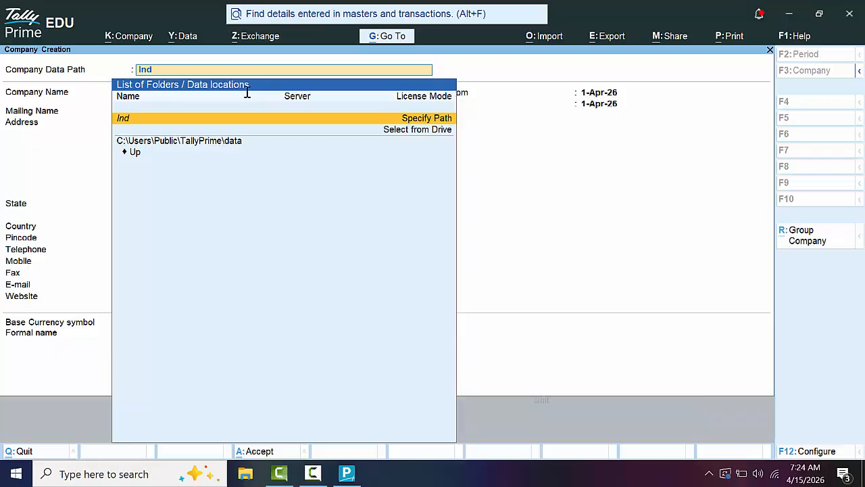
key(BackSpace)
key(BackSpace)
key(BackSpace)
key(BackSpace)
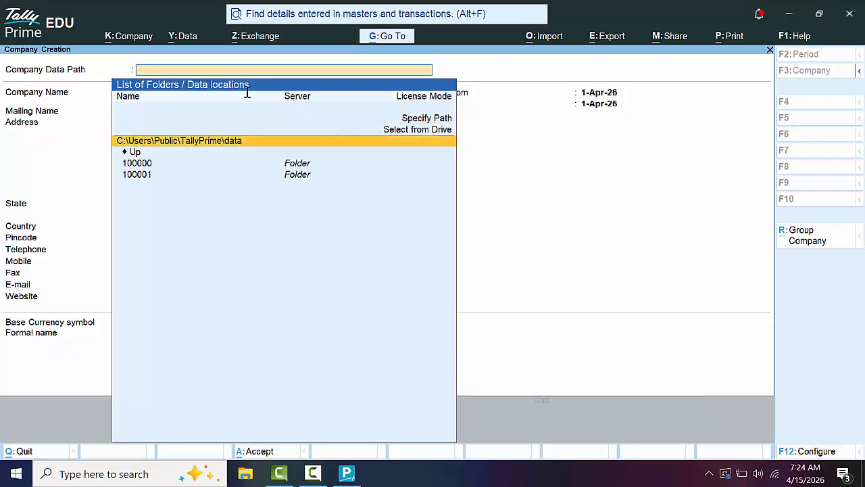
key(Return)
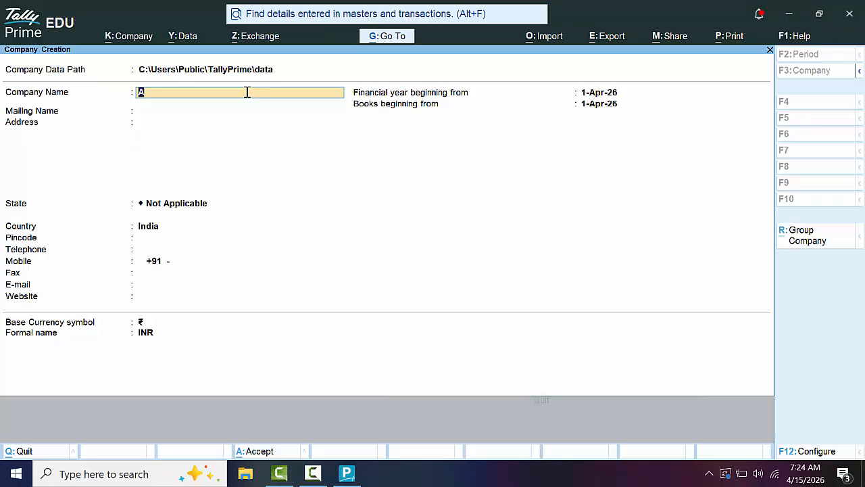
Name the company "Indian Company" and keep the same text as its mailing name
key(BackSpace)
key(Return)
text(Inm)
key(BackSpace)
text(dian Company)
key(Return)
key(Return)
Enter the company's postal address on a single line
text(N)
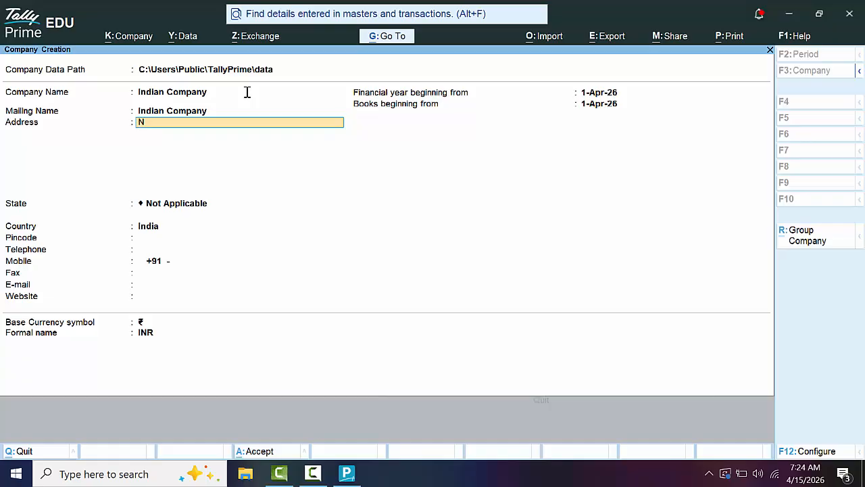
text(ew Colony Deoru)
key(BackSpace)
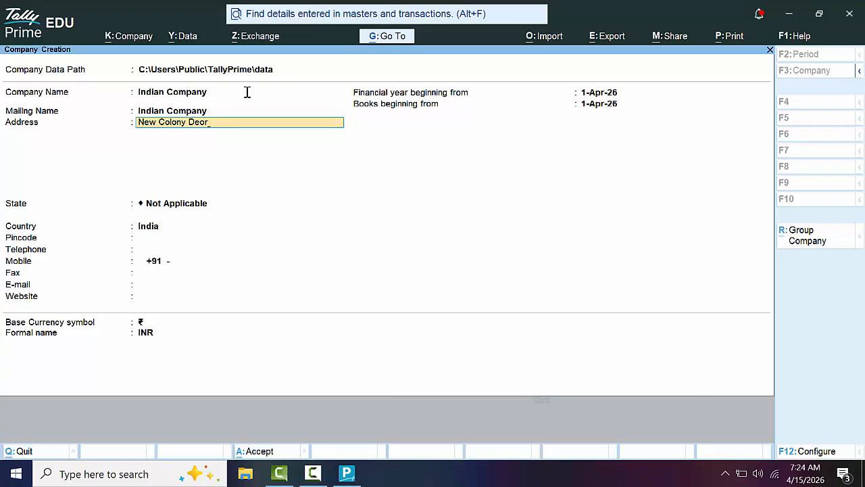
text(ia)
key(Return)
key(Return)
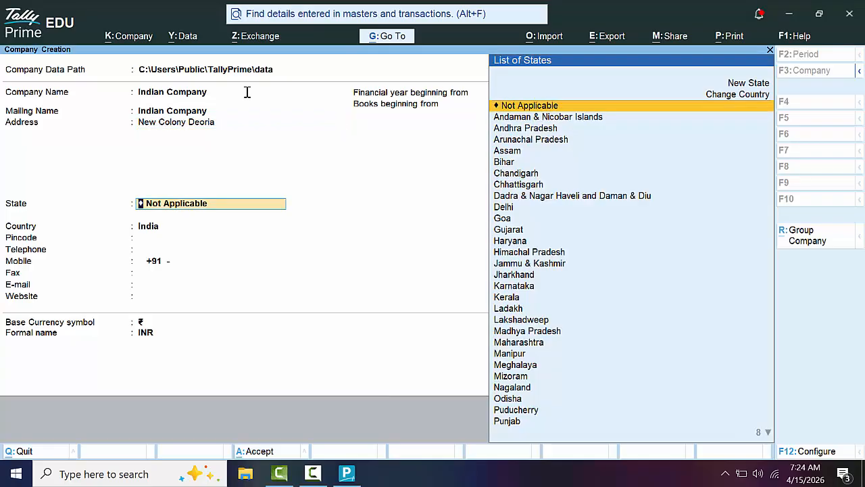
Set the company's state to Uttar Pradesh
text(U)
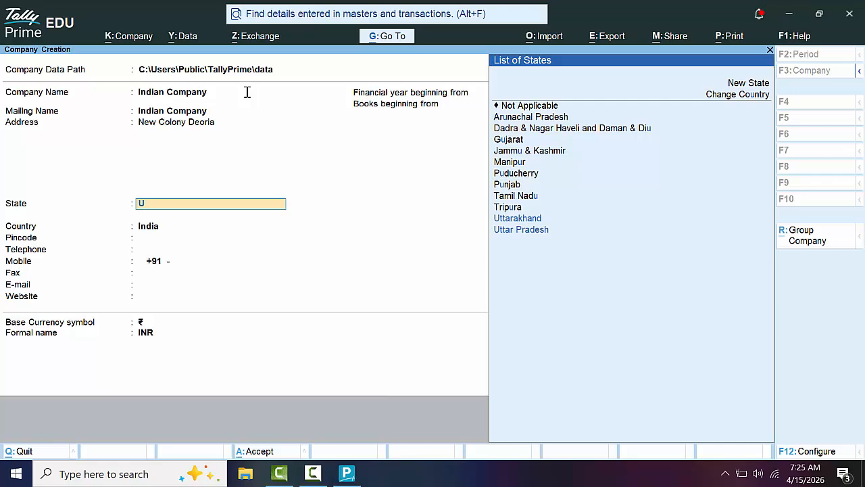
key(BackSpace)
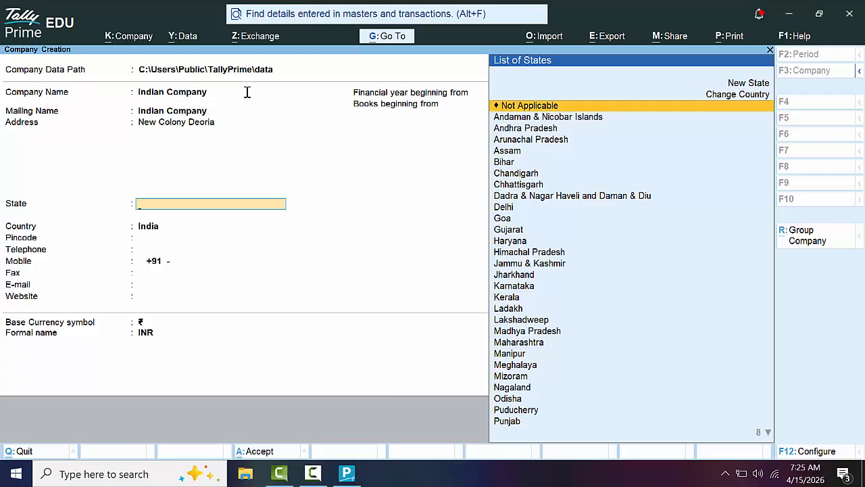
text(U)
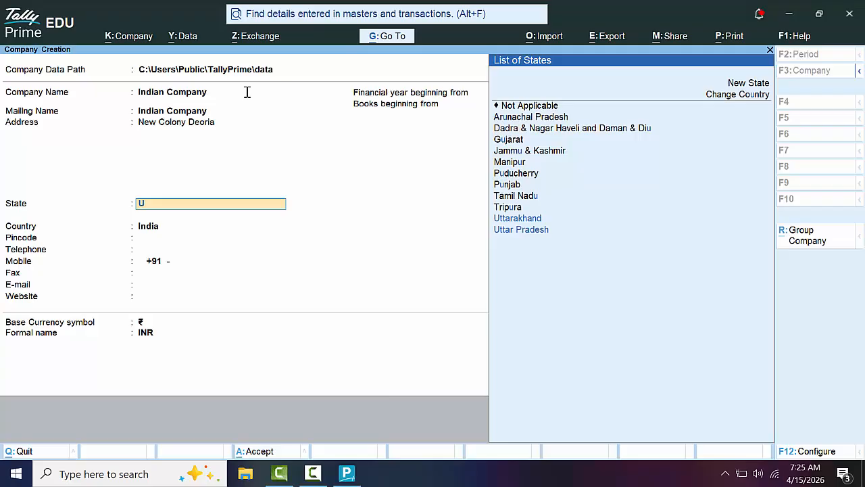
key(Down)
key(Down)
key(Return)
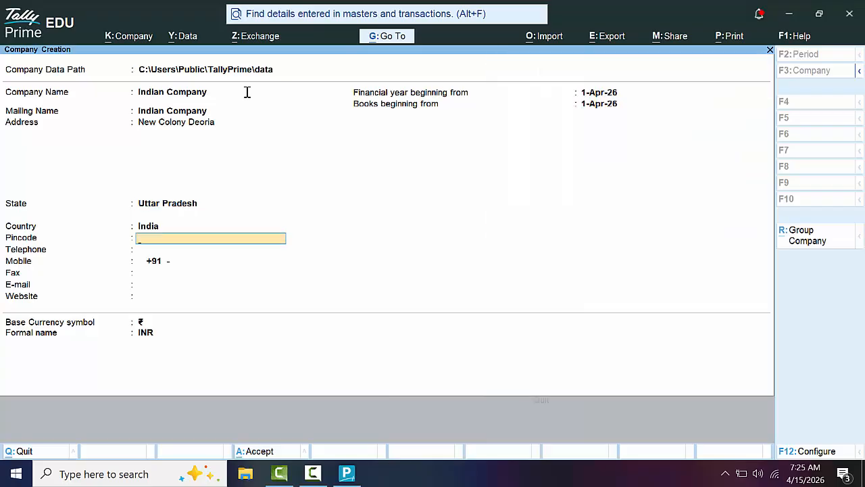
Enter the company's pincode and leave the telephone, mobile, fax, e-mail and website fields blank
text(27400)
key(Return)
key(Return)
key(Return)
key(Return)
key(Return)
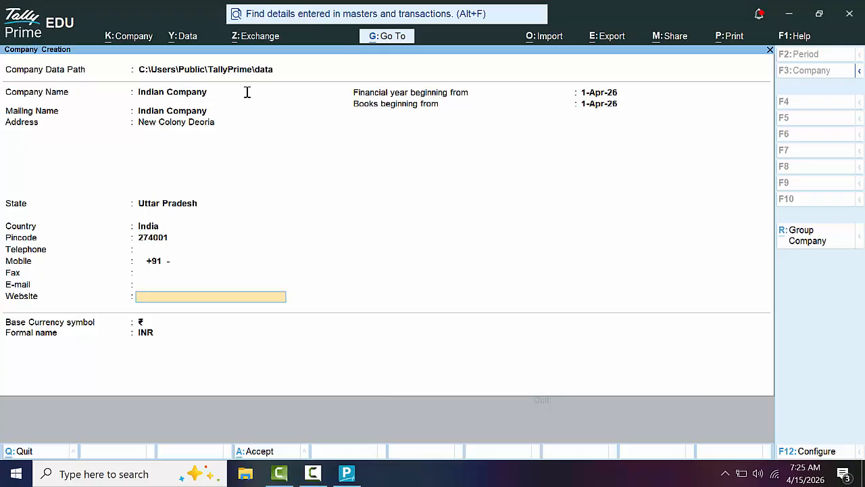
key(Return)
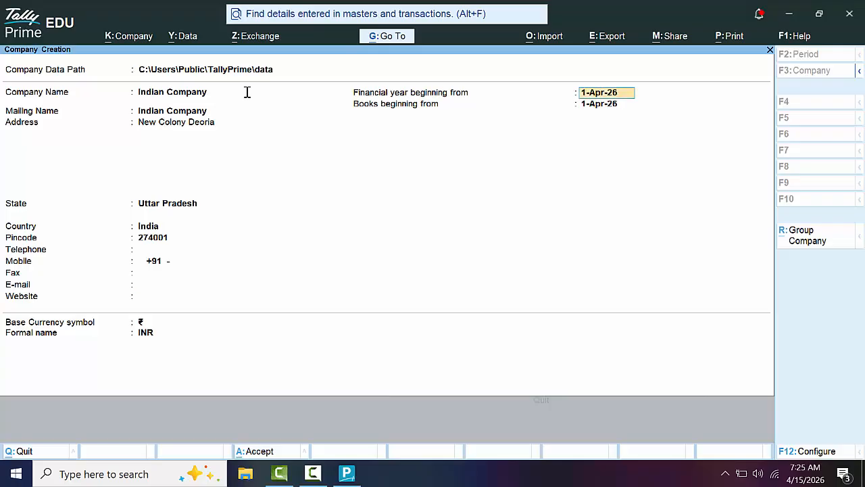
Set the books beginning date to 31-Mar-27, keep the financial year start, and create the company with its default features
key(Return)
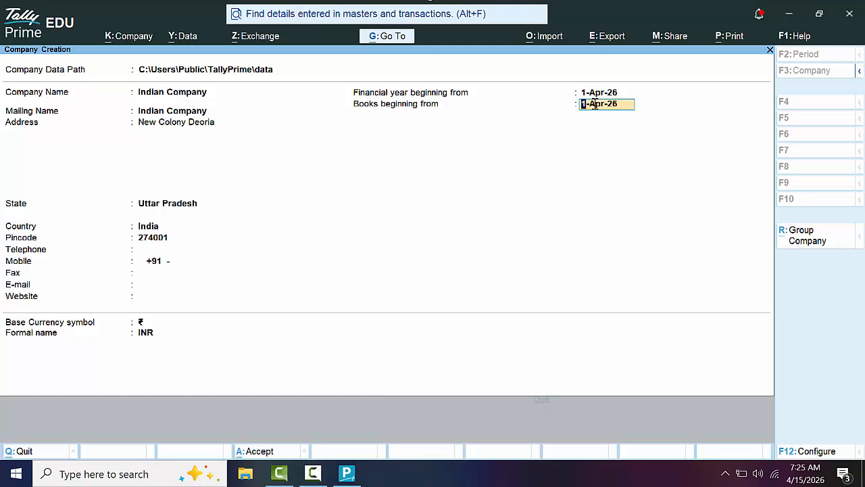
text(31)
text(-3)
text(-2)
text(7)
key(Return)
key(Return)
key(Return)
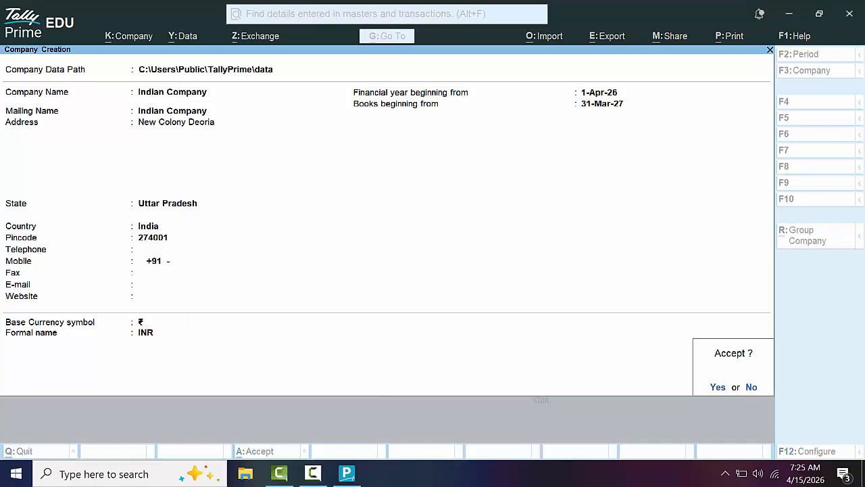
key(Return)
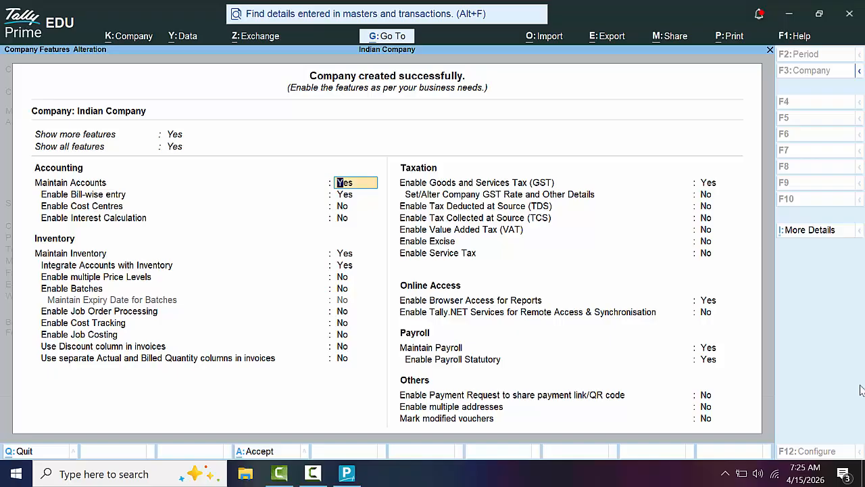
key(ctrl+a)
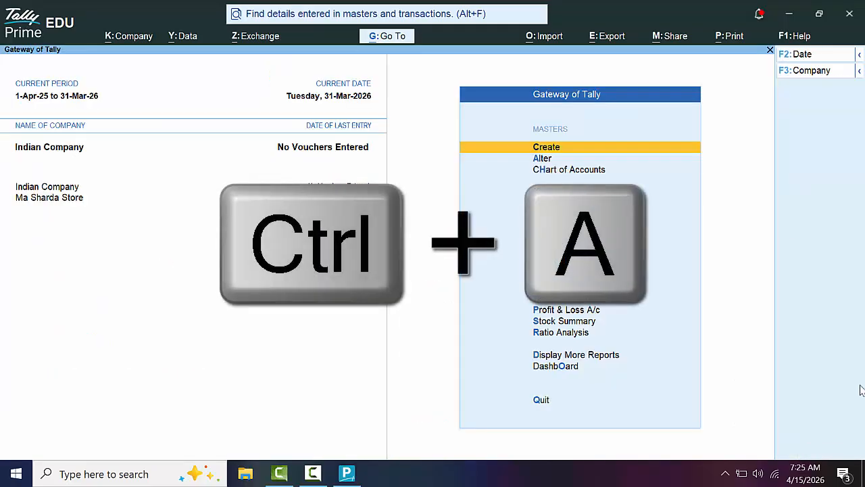
Open a new Receipt voucher for Indian Company, ready at its credit ledger entry
key(v)
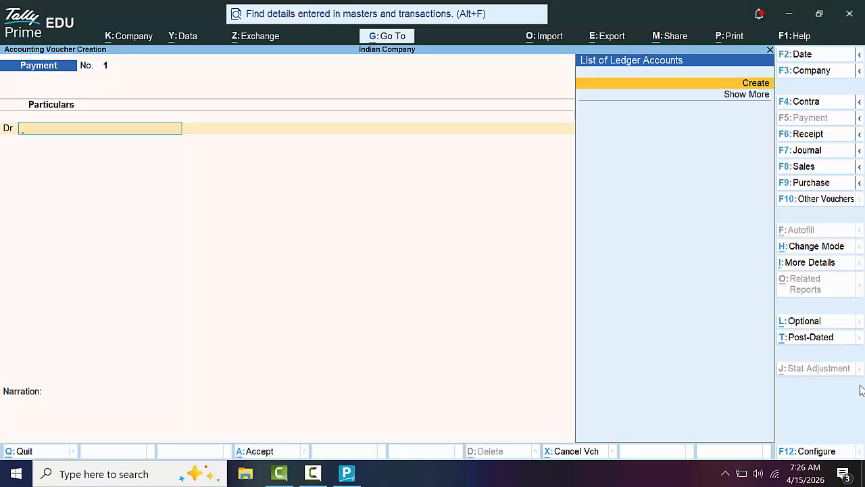
click(808, 134)
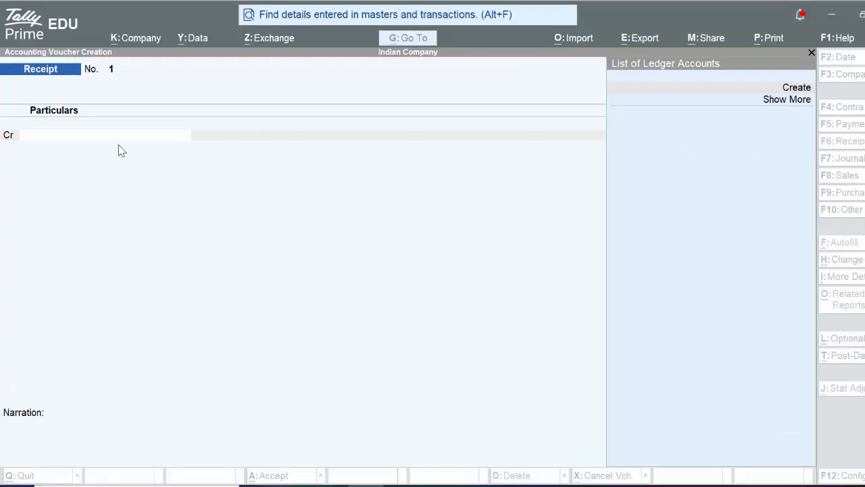
click(118, 134)
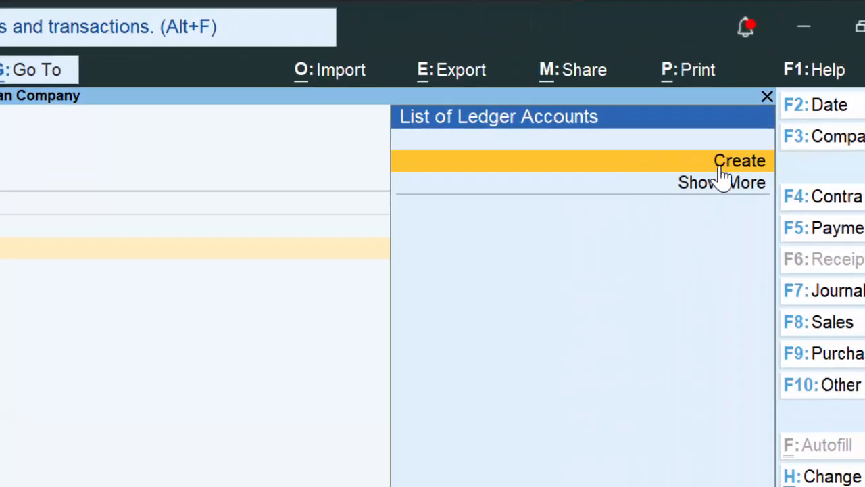
Start a new ledger for the receipt's credit line, named "Capital A/c", under the Capital Account group
click(738, 162)
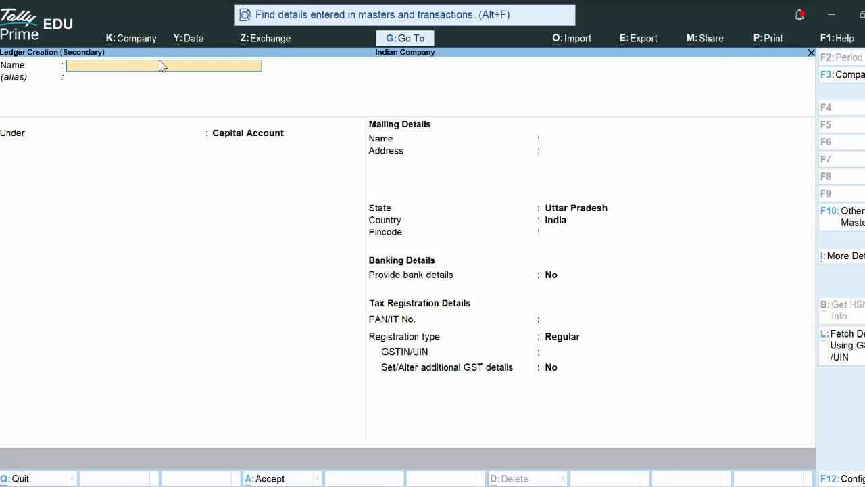
text(Capital A/c)
key(Return)
key(Return)
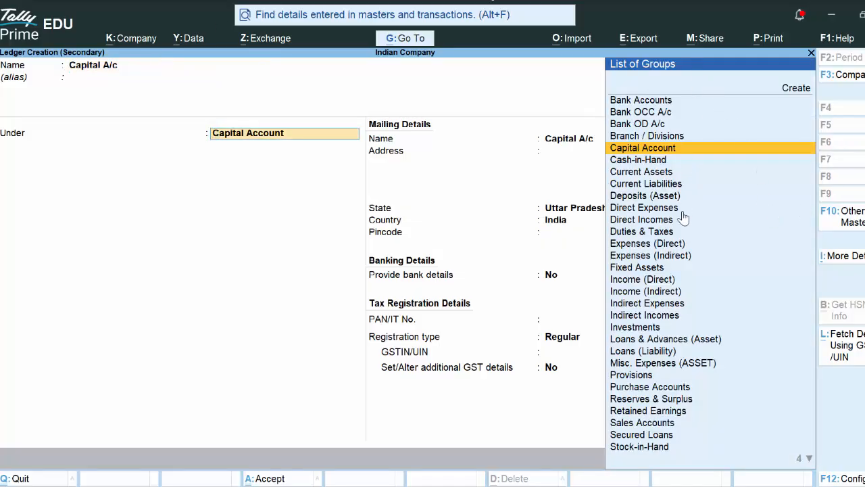
key(Return)
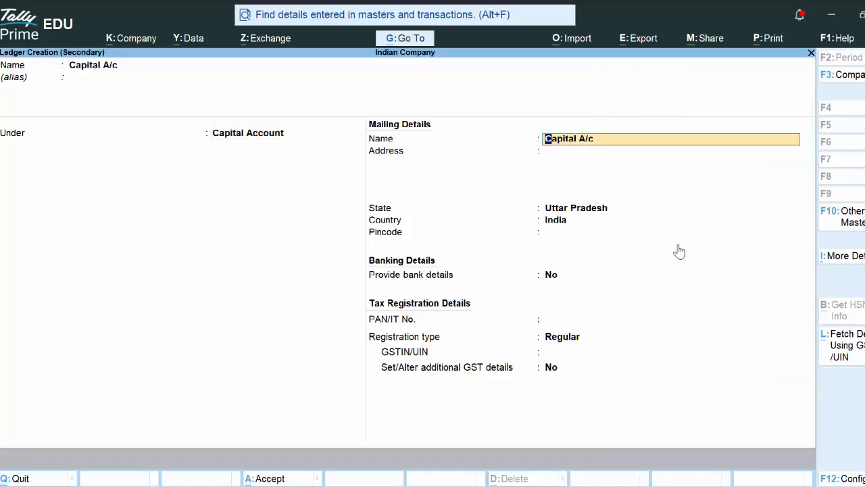
Replace the Capital A/c ledger's mailing name with the capital owner's name
key(Return)
key(BackSpace)
text(Mfr)
text( X)
key(Return)
Keep the ledger's default address, bank and tax registration details and save the Capital A/c ledger
key(Return)
key(Return)
key(Return)
key(Return)
key(Return)
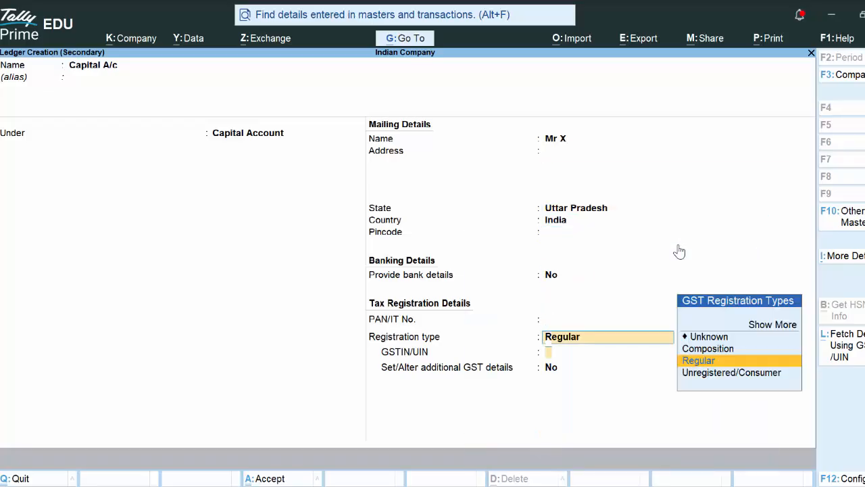
key(Return)
key(Return)
key(Return)
key(Return)
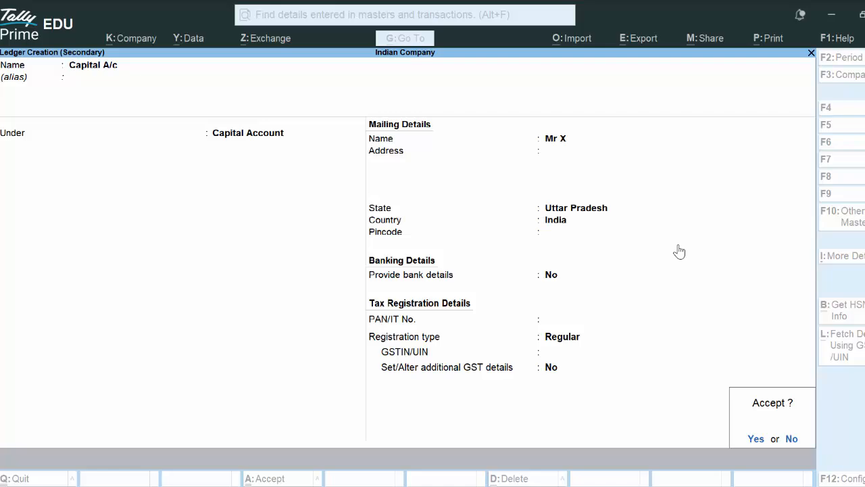
key(Return)
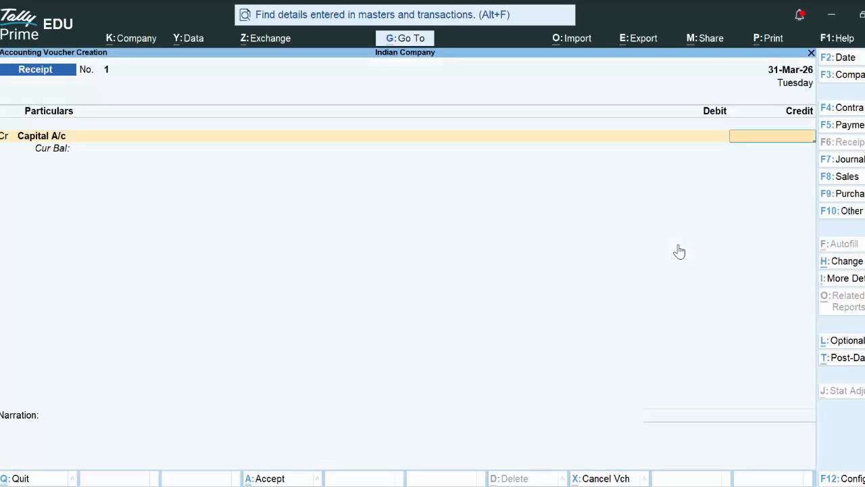
Credit Capital A/c with 500000 in the receipt voucher and debit Cash for the full amount
text(500000)
key(Return)
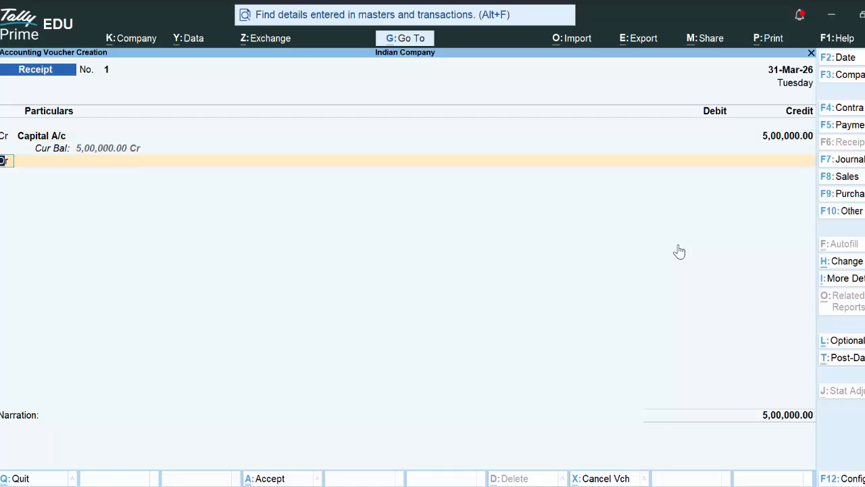
key(Return)
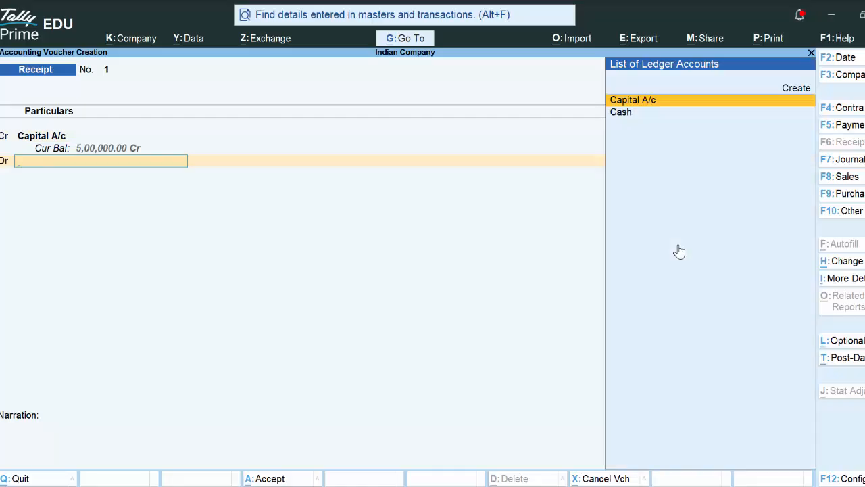
key(Down)
key(Return)
key(Return)
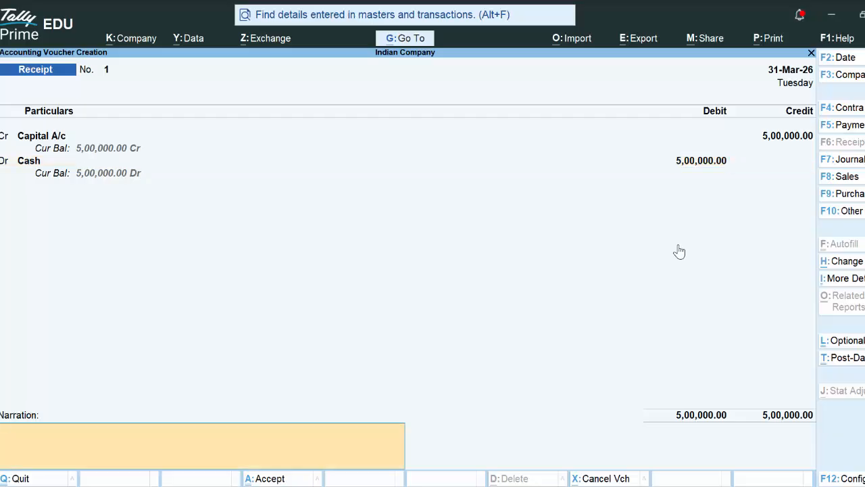
Try to save the receipt voucher dated 31-Mar-26 with a blank narration, repeating the attempt with the same entries
key(Return)
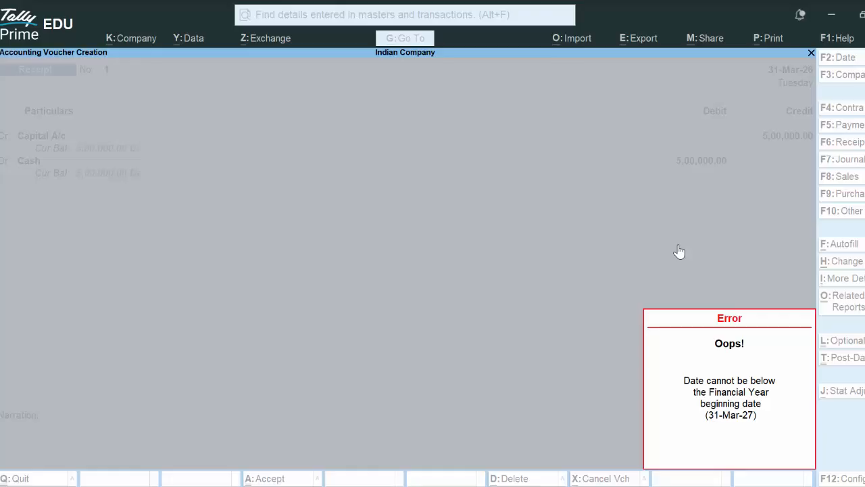
key(Escape)
key(Return)
key(Return)
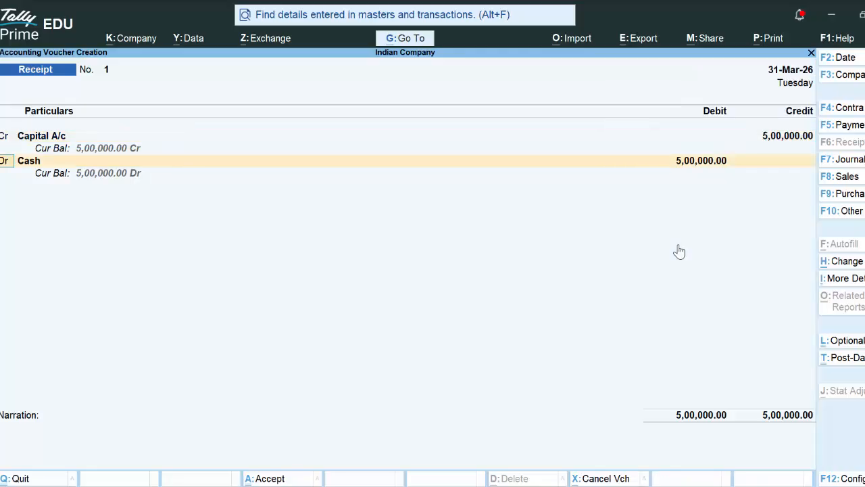
key(Return)
key(Return)
key(Return)
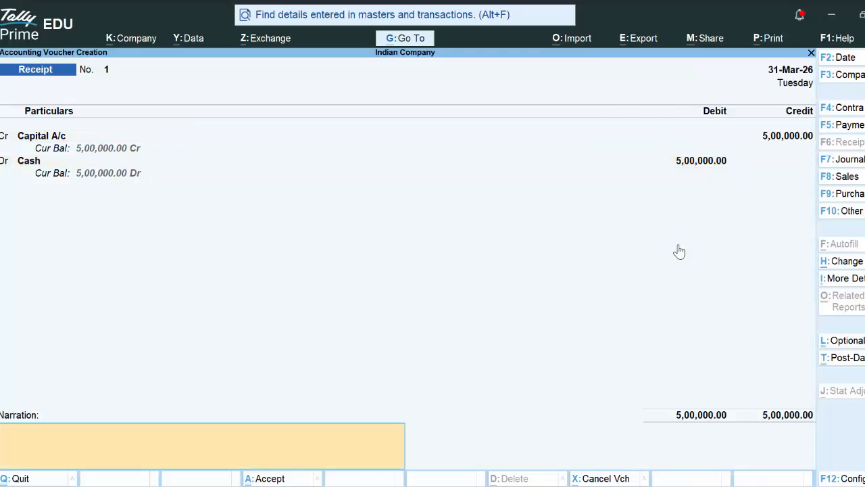
key(Return)
key(Escape)
key(Return)
key(Return)
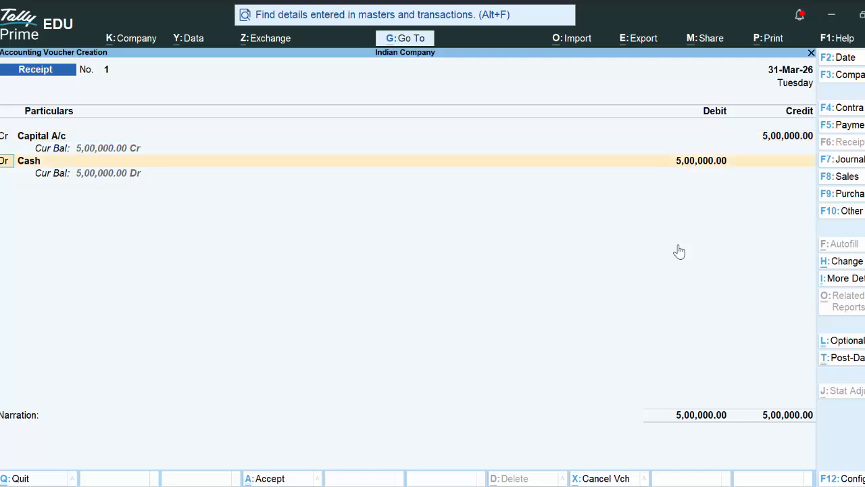
key(Return)
key(Return)
key(Return)
key(Return)
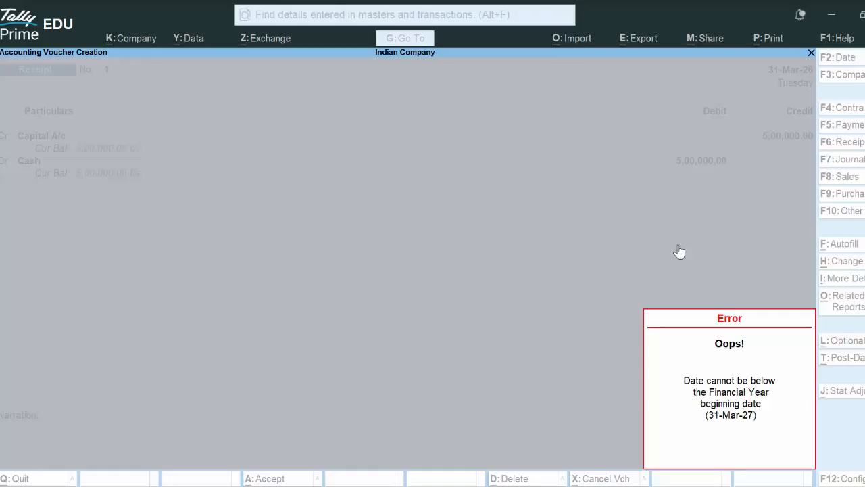
Discard the unsaved receipt voucher and return to the Gateway of Tally
key(Escape)
key(Escape)
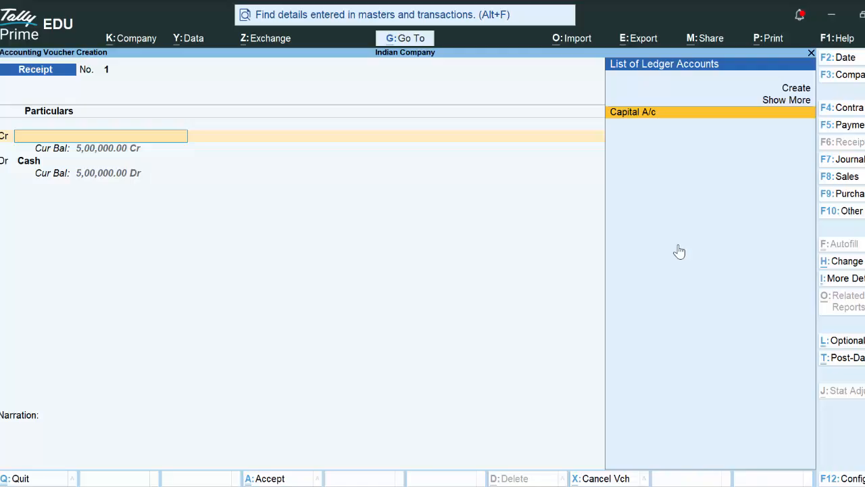
key(Escape)
key(y)
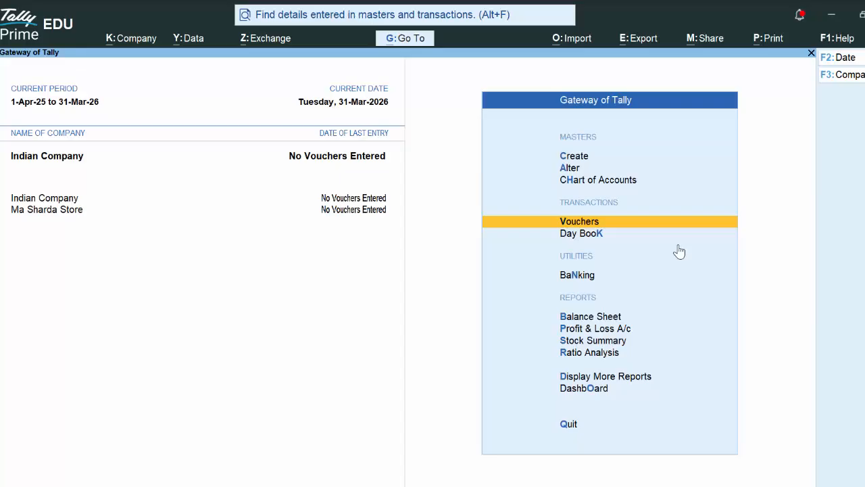
Open Indian Company for alteration
key(F3)
key(Up)
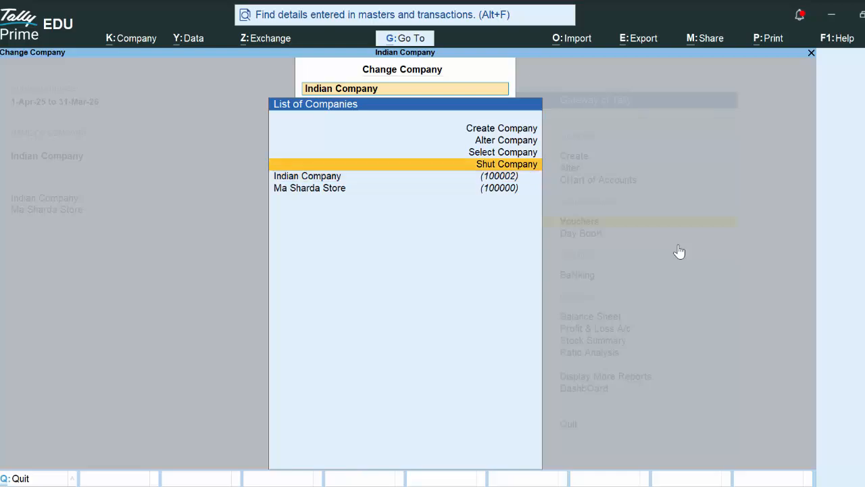
key(Up)
key(Up)
key(Return)
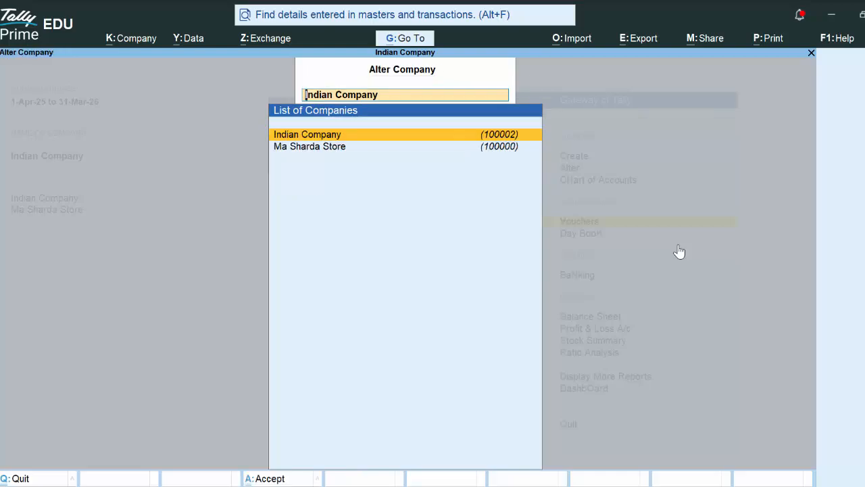
key(Return)
Keep the company's existing details and financial year start, and set its books beginning date to 1-Apr-26
key(Return)
key(Return)
key(Return)
key(Return)
key(Return)
key(Return)
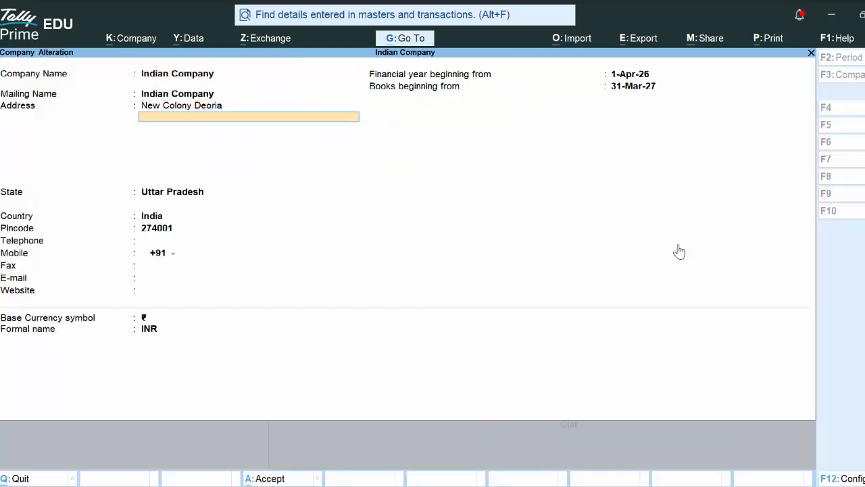
key(Return)
key(Return)
key(Return)
key(Return)
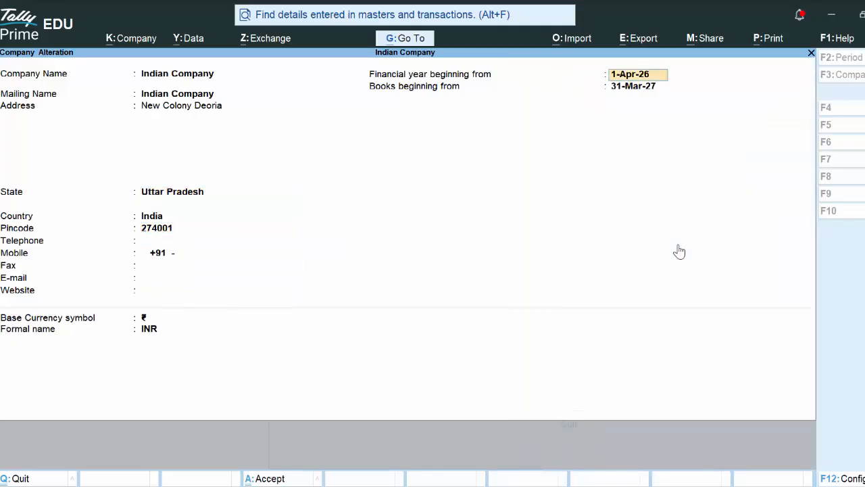
key(Return)
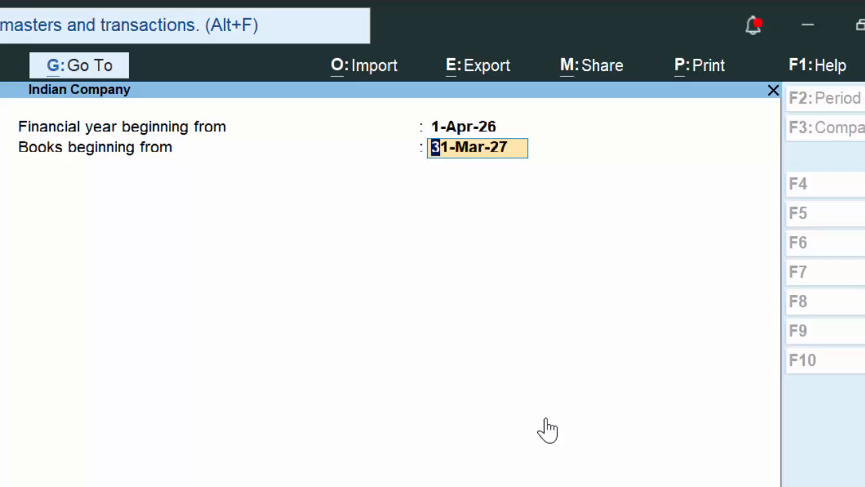
text(1)
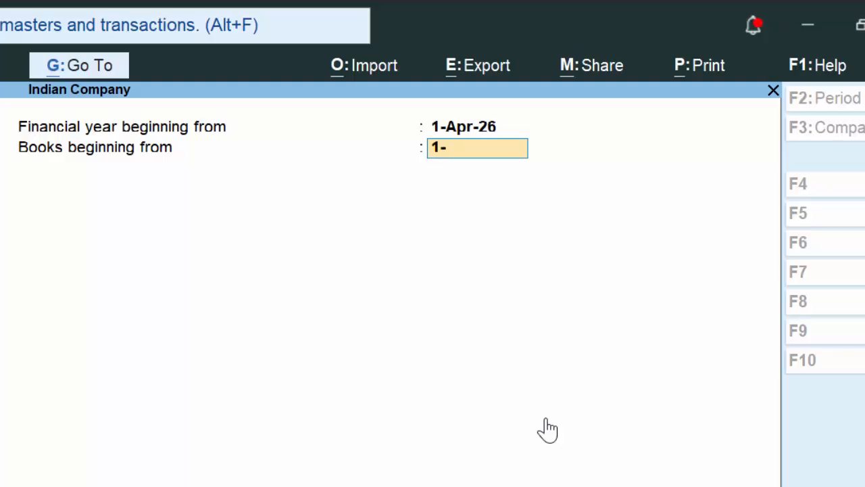
text(-4-26)
key(Return)
Keep the base currency settings, save the company alteration and return to the Gateway of Tally
key(Return)
key(Return)
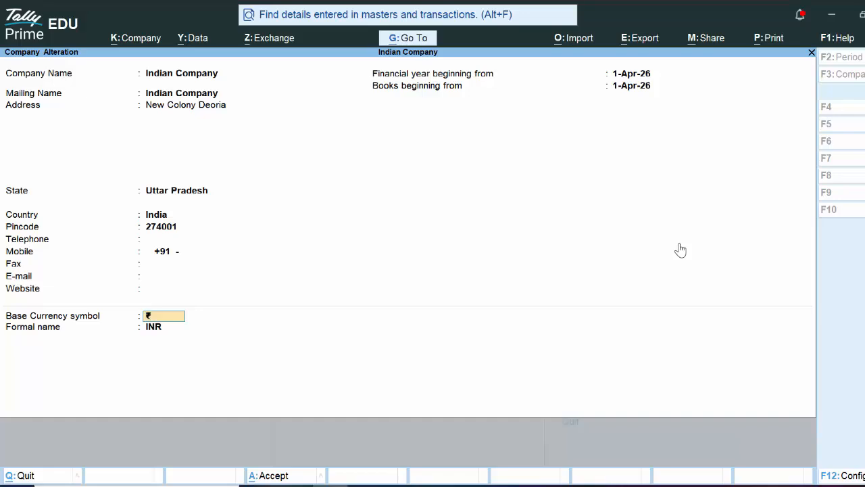
key(Return)
key(Return)
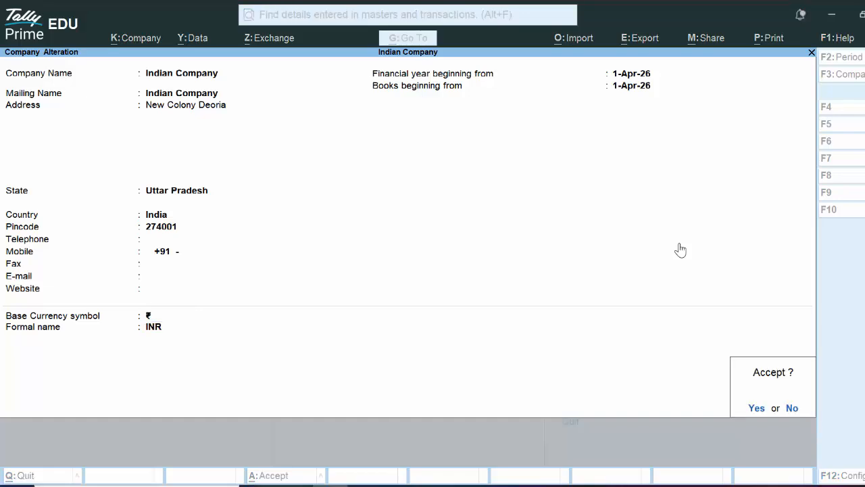
key(Return)
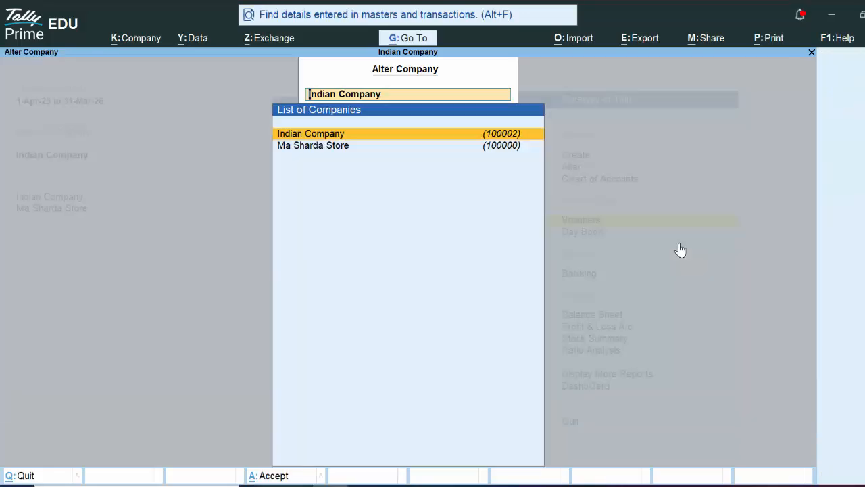
key(Escape)
key(Escape)
key(Escape)
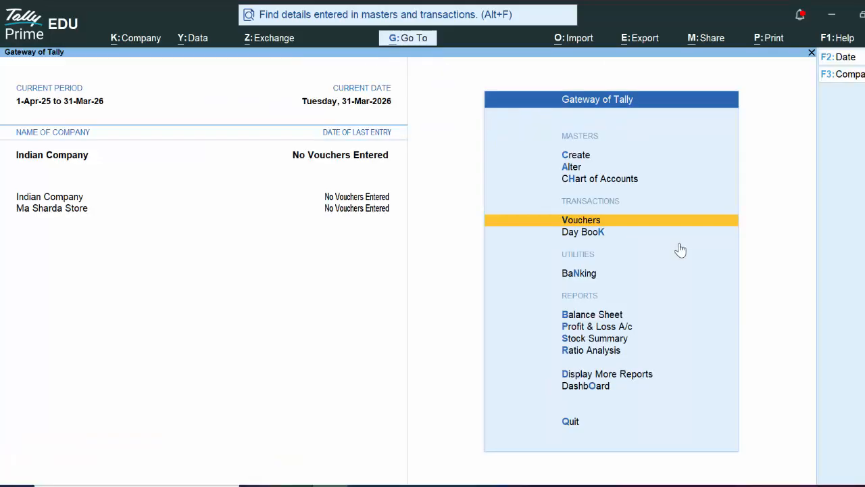
Start a new receipt voucher crediting Capital A/c with 500000 and debiting Cash for the full amount
key(Return)
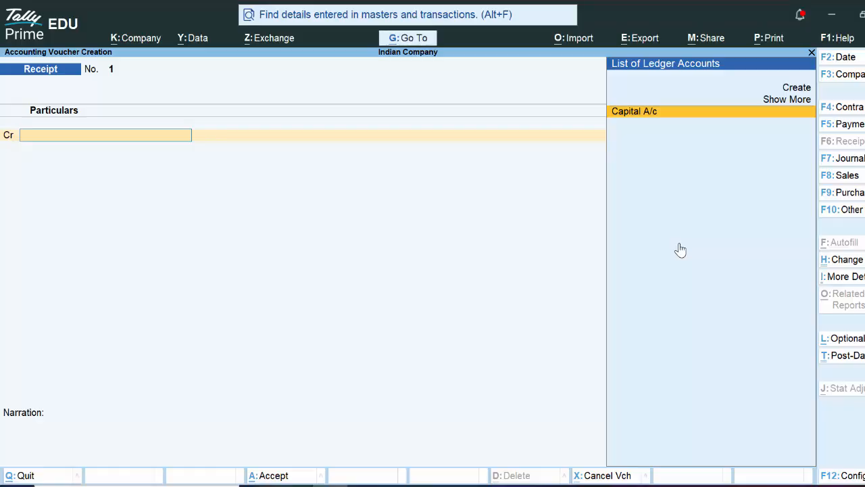
key(Return)
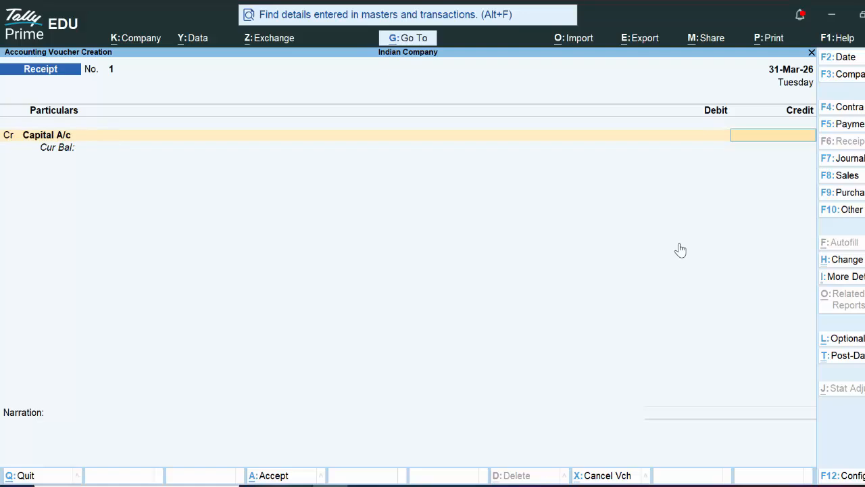
text(500000)
key(Return)
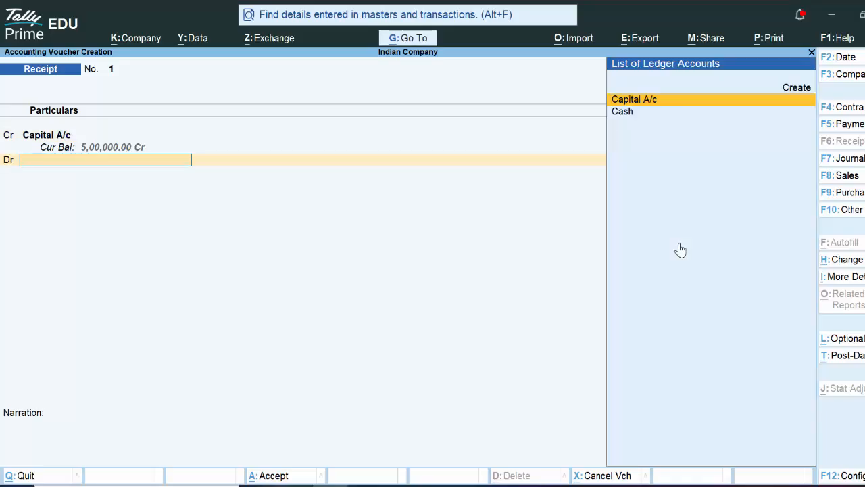
key(Down)
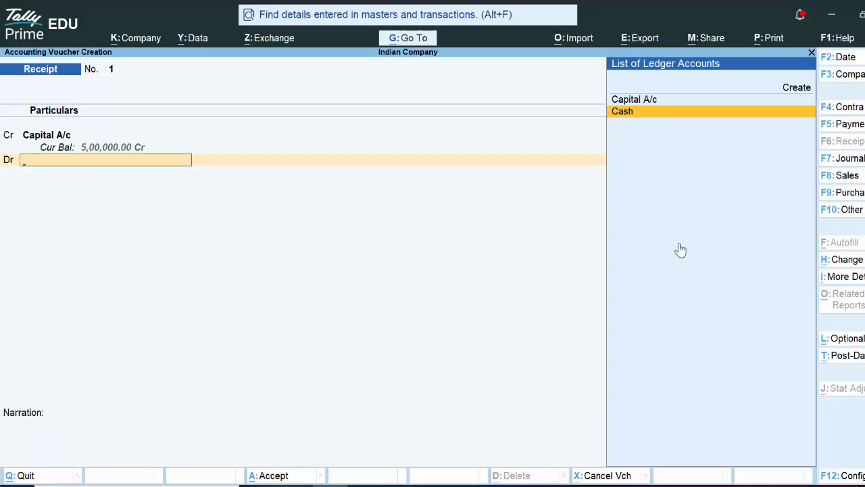
key(Return)
key(Return)
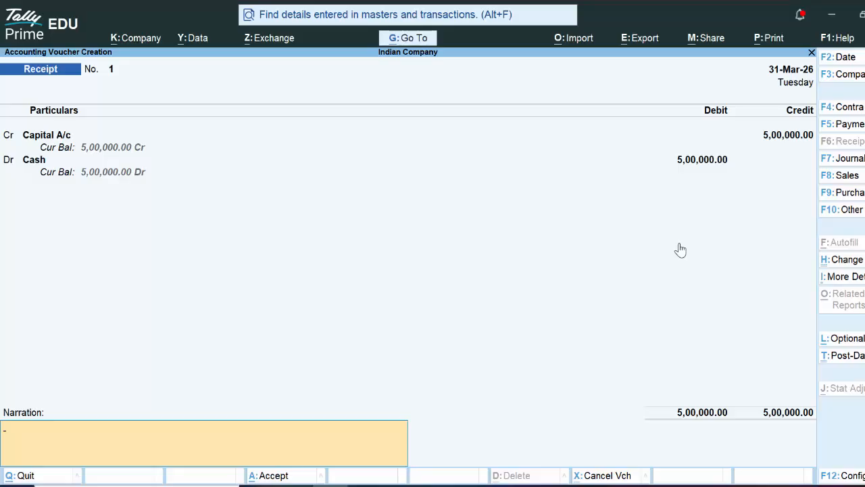
Enter the narration "Capital Rs 500000 received/-" and try to save the receipt voucher
text(Capital Rs 500000)
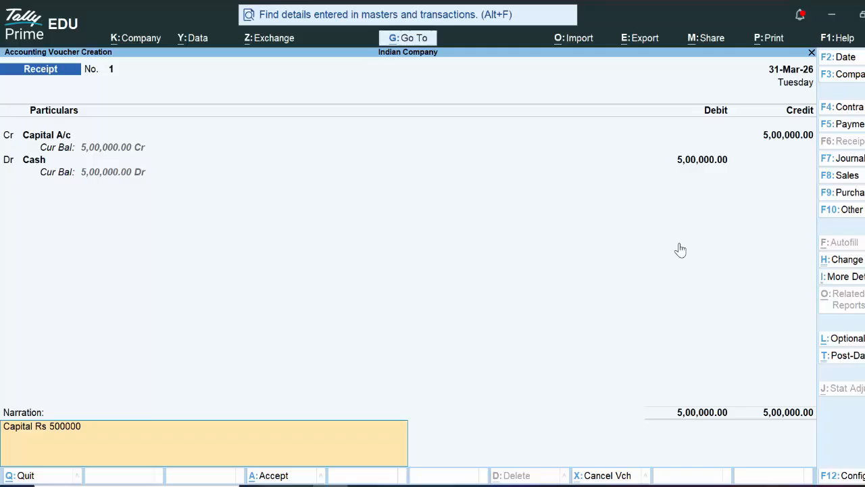
text( received/-)
key(Return)
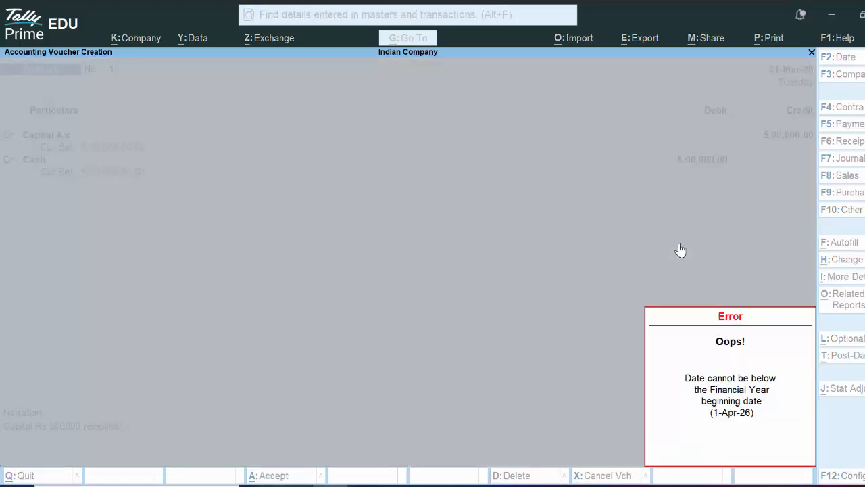
key(Escape)
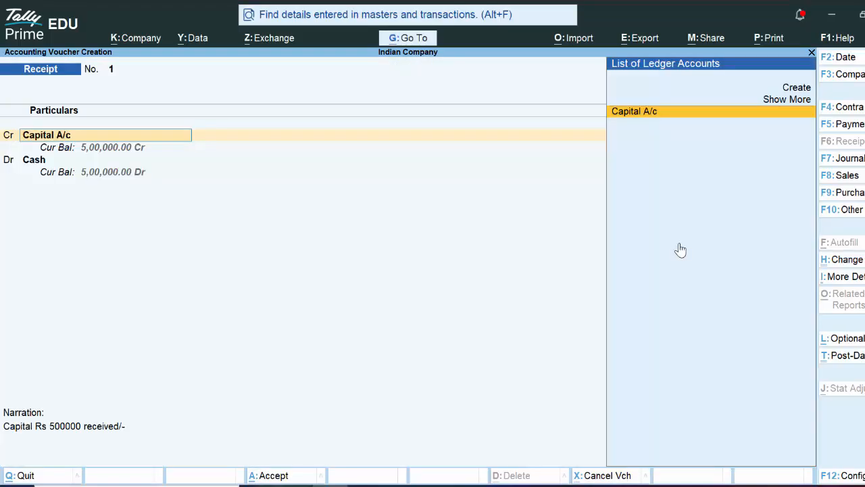
Try again to save the receipt voucher dated 31-Mar-26 with the same ledger entries and narration
key(Return)
key(Return)
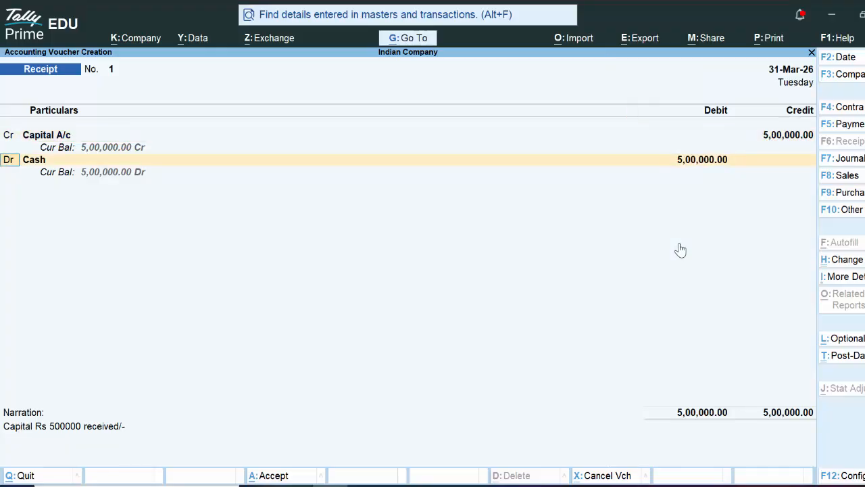
key(Return)
key(Return)
key(Return)
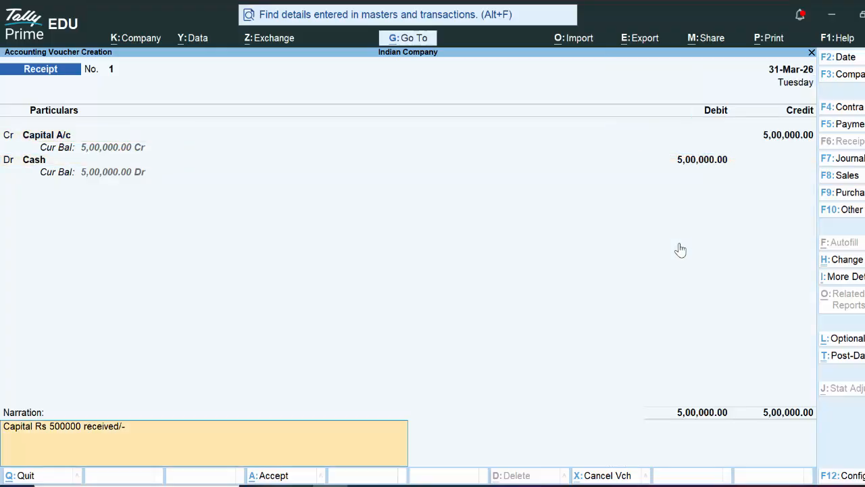
key(Return)
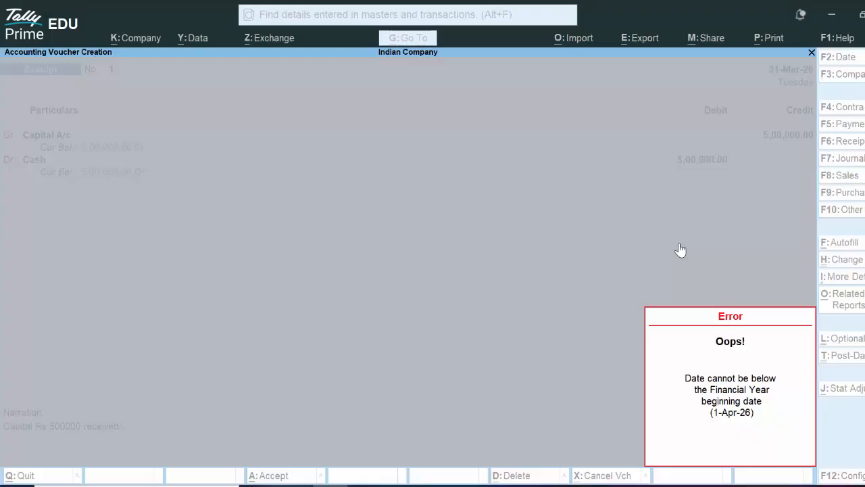
key(Escape)
key(Return)
key(Return)
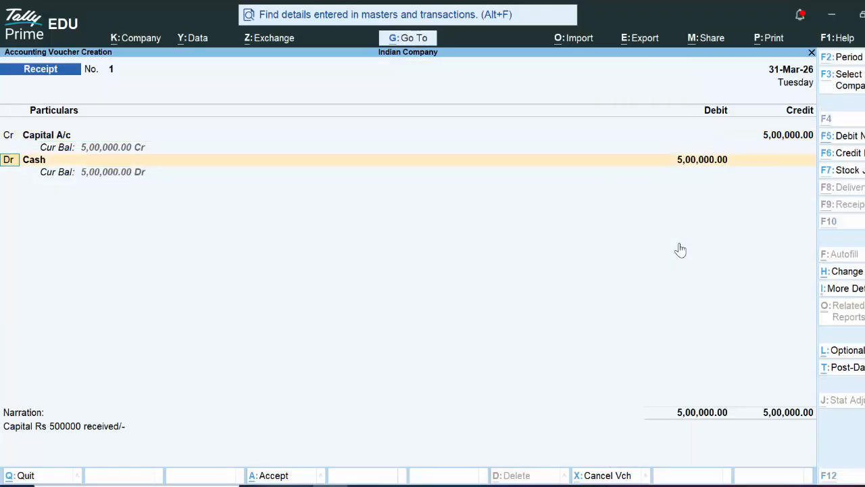
Change the current period to run from 1-4-2026 to 31-3-27
key(alt+F2)
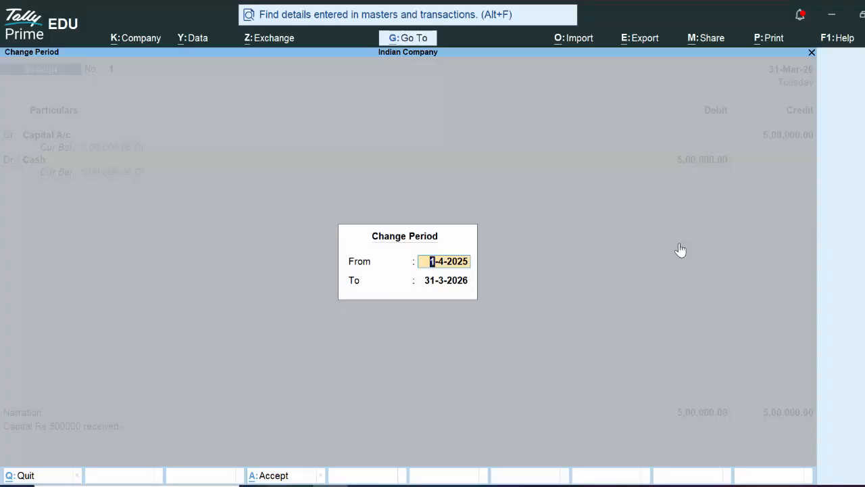
text(1-4-202)
text(6)
key(Return)
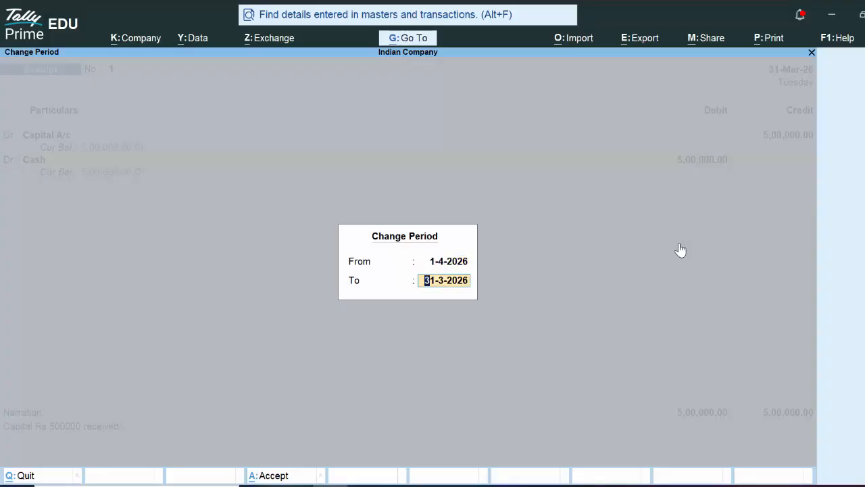
text(31-3-27)
key(Return)
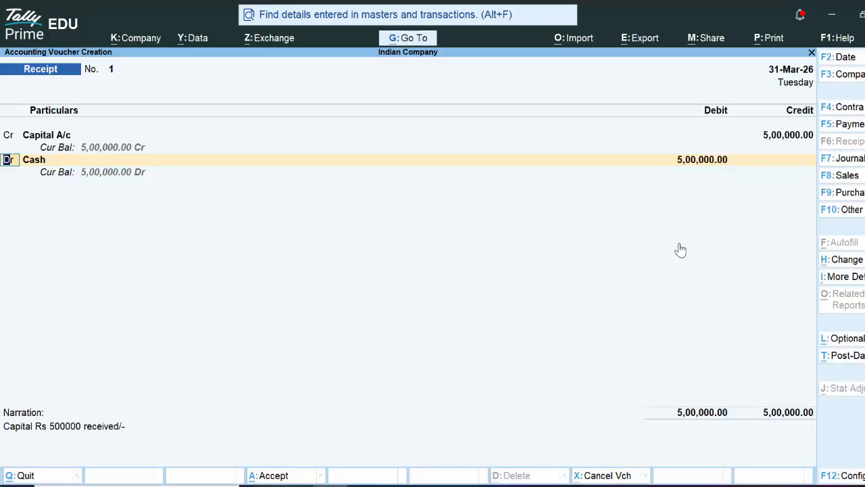
Try to save the capital receipt voucher under the date 31-Mar-26, then go back through its ledger entries
key(Return)
key(Return)
key(Return)
key(Return)
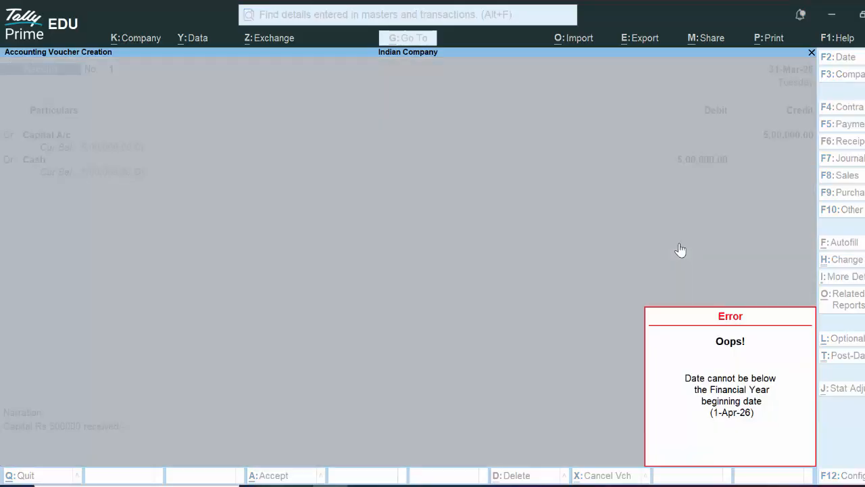
key(Escape)
key(Return)
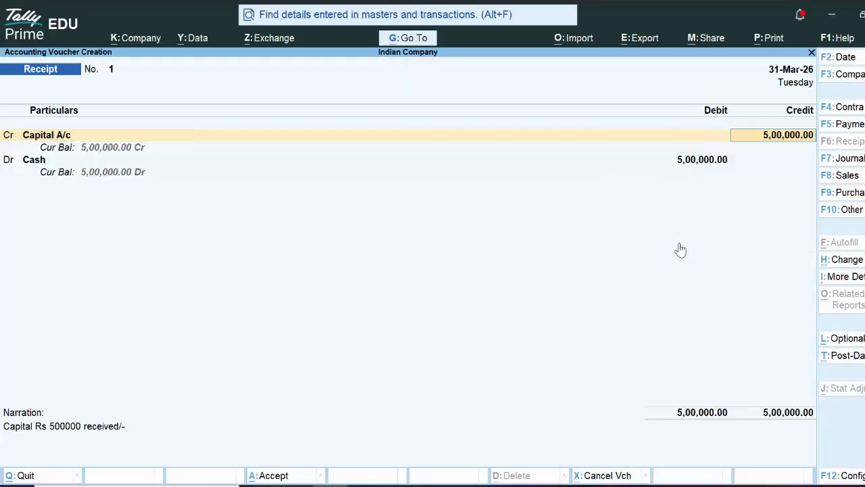
key(Return)
key(Return)
key(Return)
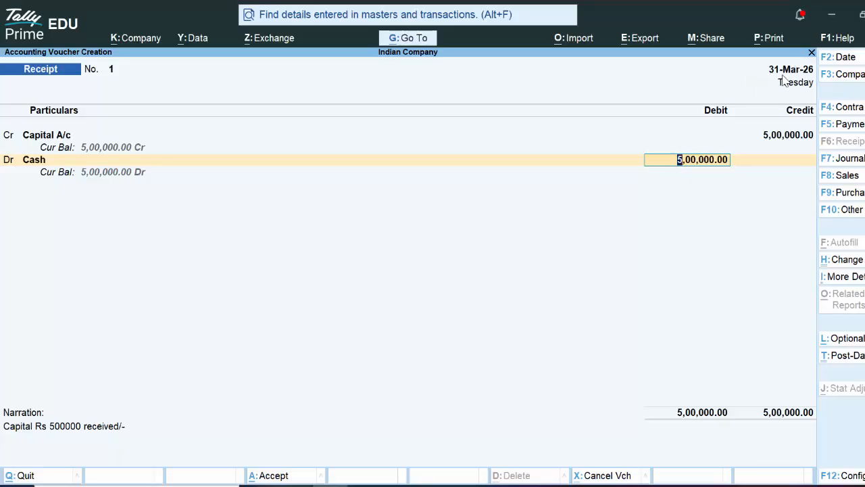
Set the capital receipt voucher's date to 1-4-26 and save the voucher
key(F2)
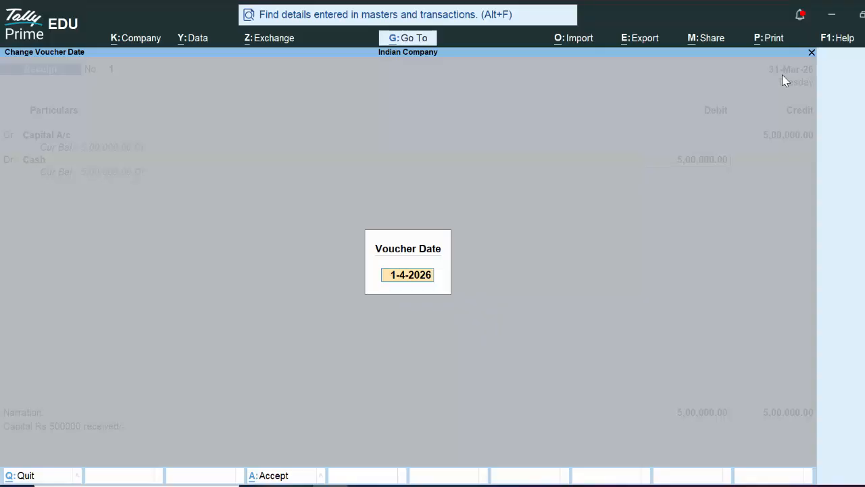
text(1-4-26)
key(Return)
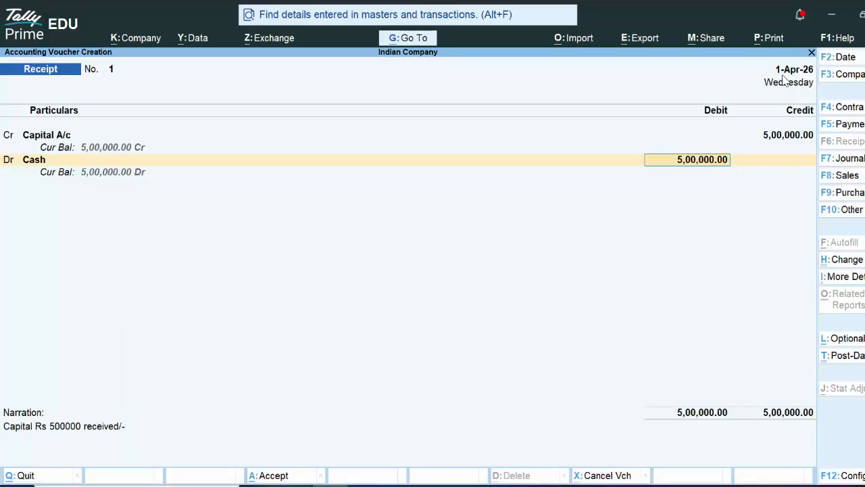
key(Return)
key(Return)
key(Return)
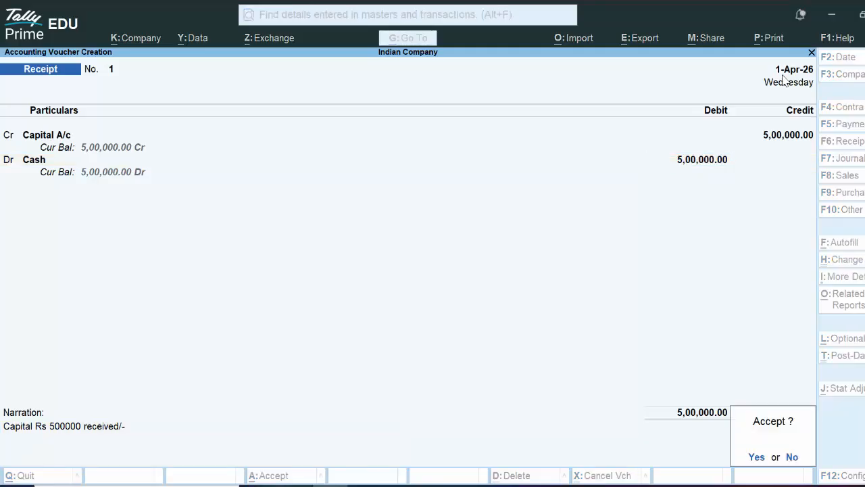
key(Return)
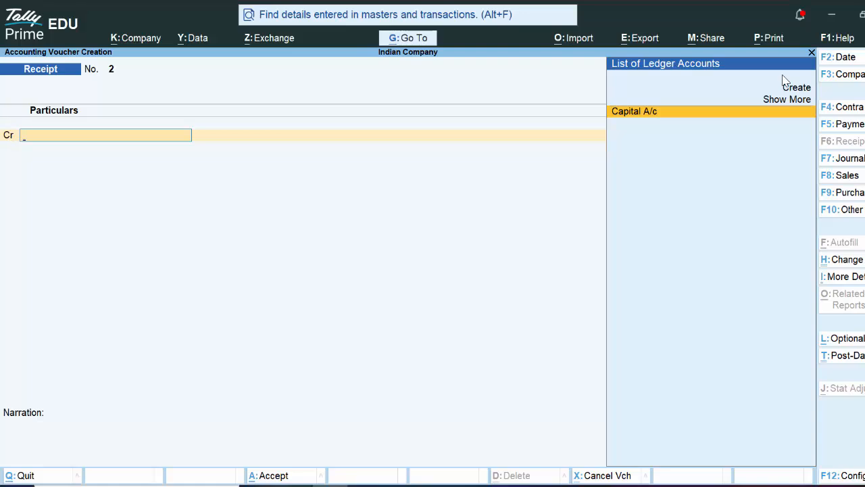
Set the date of the new blank receipt voucher to 3-4-26
key(F2)
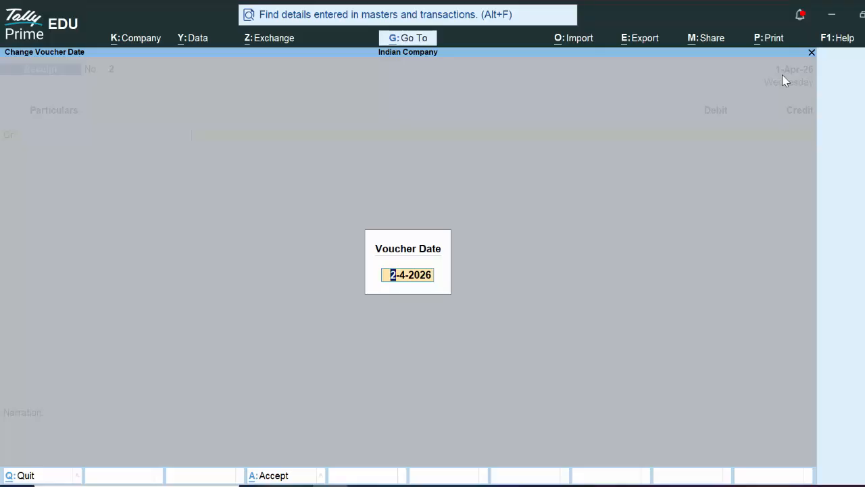
text(3-4-26)
key(Return)
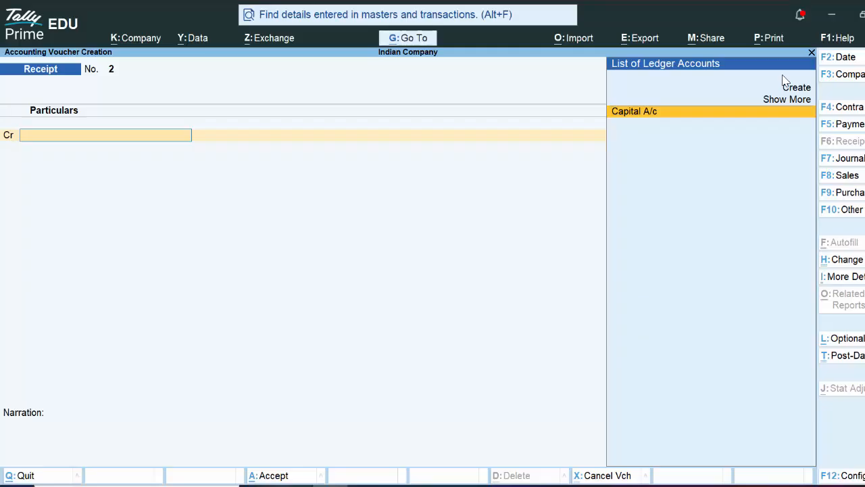